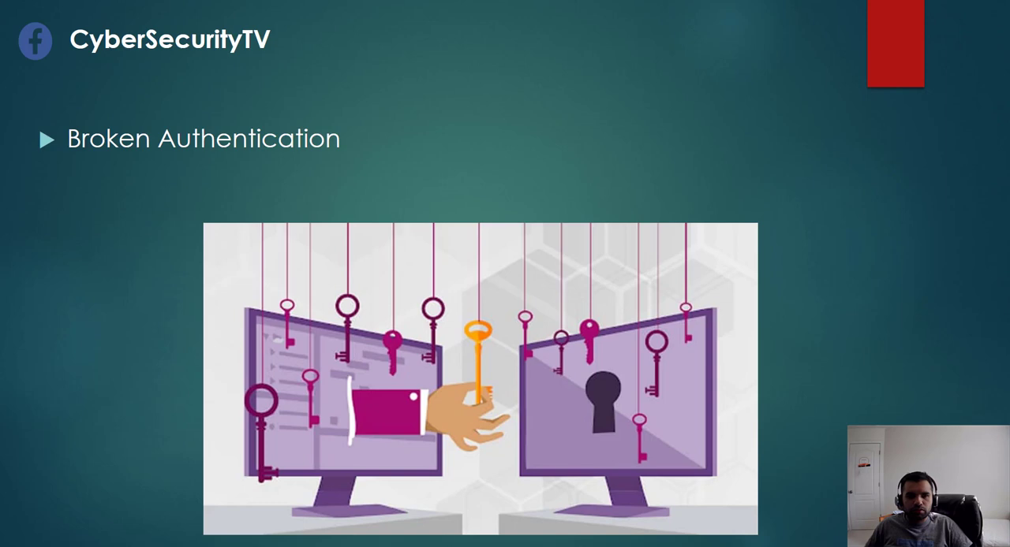
{"action": "key", "text": "Right"}
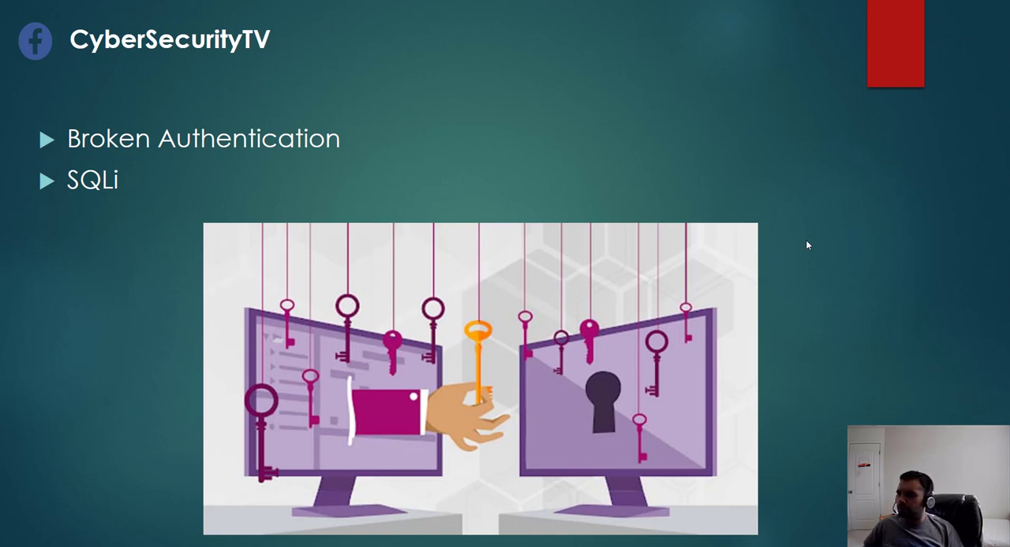
Switch to Postman and resend the GET Login request with its query parameters
{"action": "key", "text": "alt+Tab"}
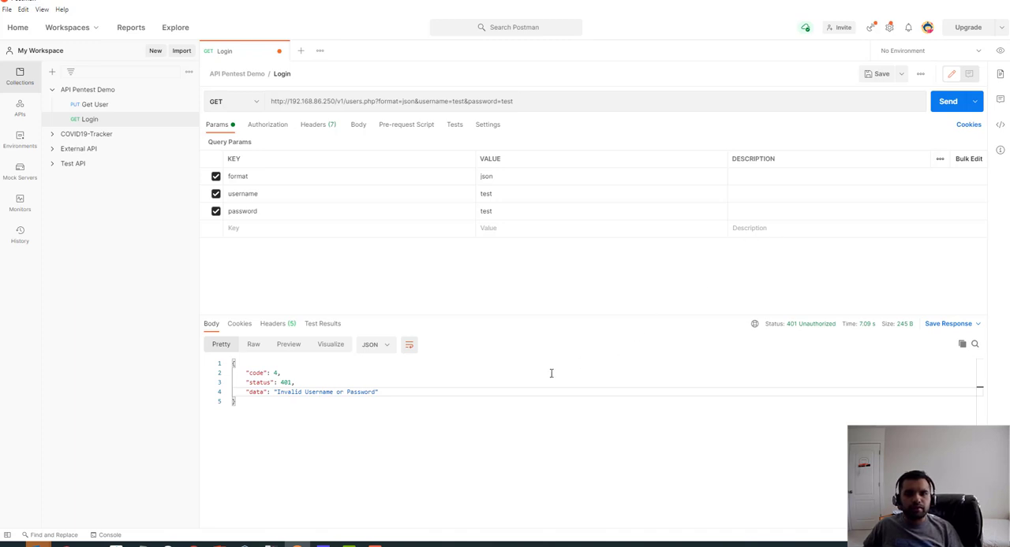
{"action": "mouse_move", "coordinate": [533, 103]}
{"action": "left_mouse_down"}
{"action": "mouse_move", "coordinate": [363, 101]}
{"action": "mouse_move", "coordinate": [265, 87]}
{"action": "left_mouse_up"}
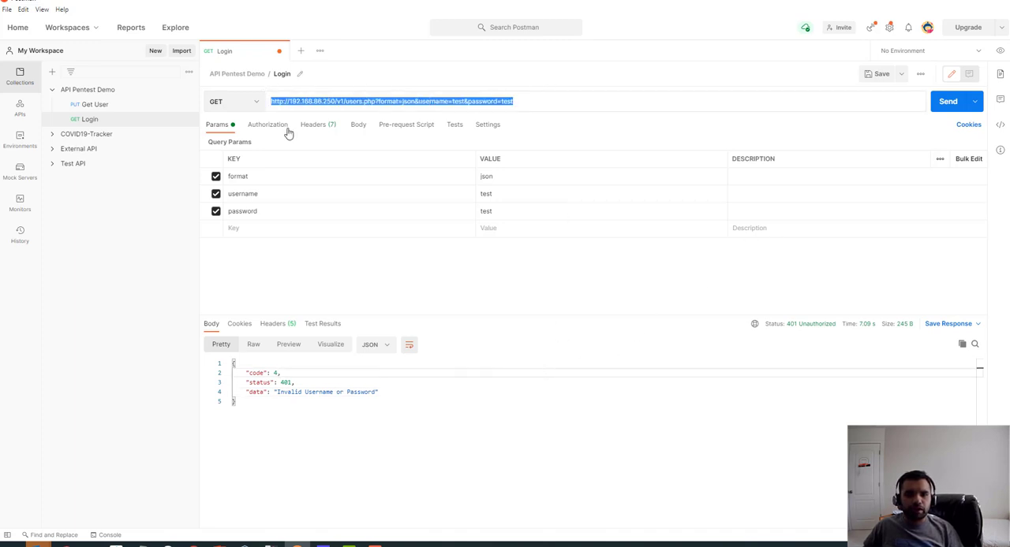
{"action": "left_click", "coordinate": [460, 363]}
{"action": "left_click", "coordinate": [949, 103]}
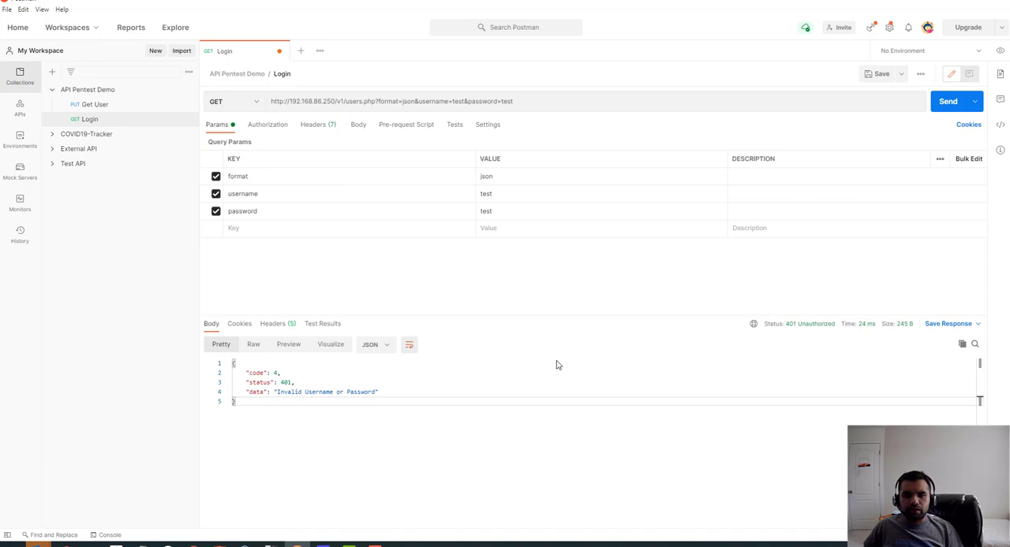
Review the 401 Invalid Username or Password reply and the request URL, then move to Burp Suite
{"action": "left_click_drag", "start_coordinate": [381, 394], "coordinate": [232, 372]}
{"action": "left_click", "coordinate": [410, 150]}
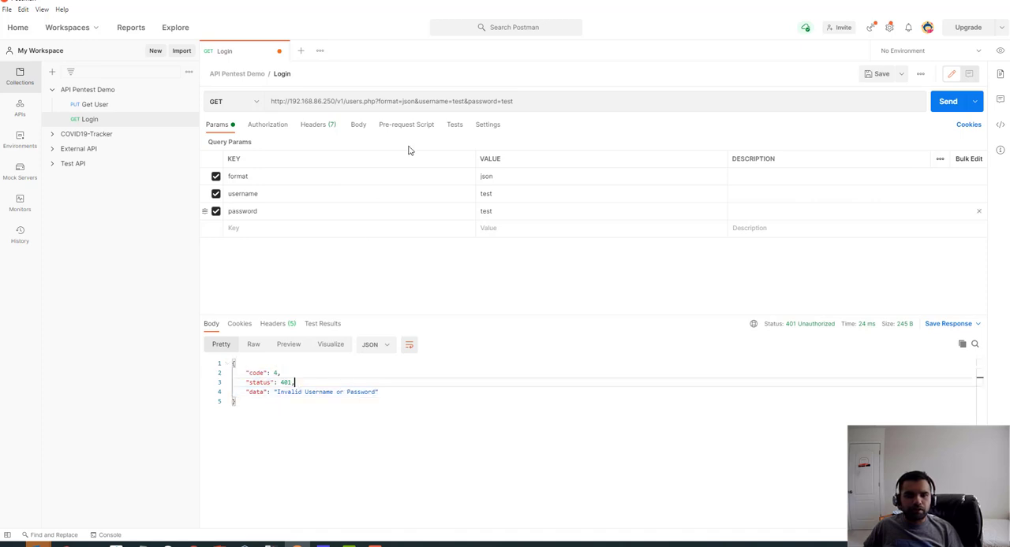
{"action": "triple_click", "coordinate": [541, 104]}
{"action": "left_click", "coordinate": [442, 397]}
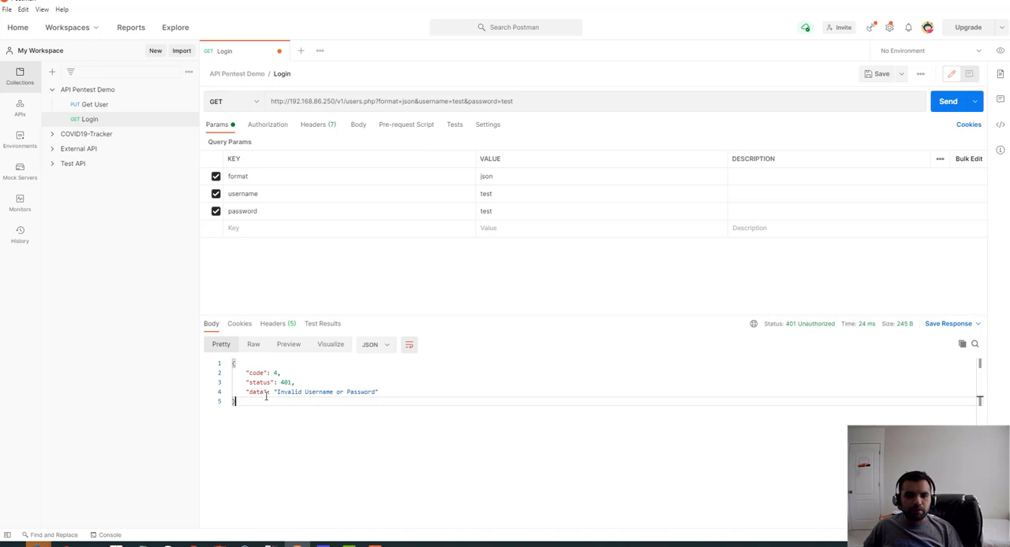
{"action": "left_click_drag", "start_coordinate": [266, 396], "coordinate": [413, 405]}
{"action": "left_click", "coordinate": [425, 405]}
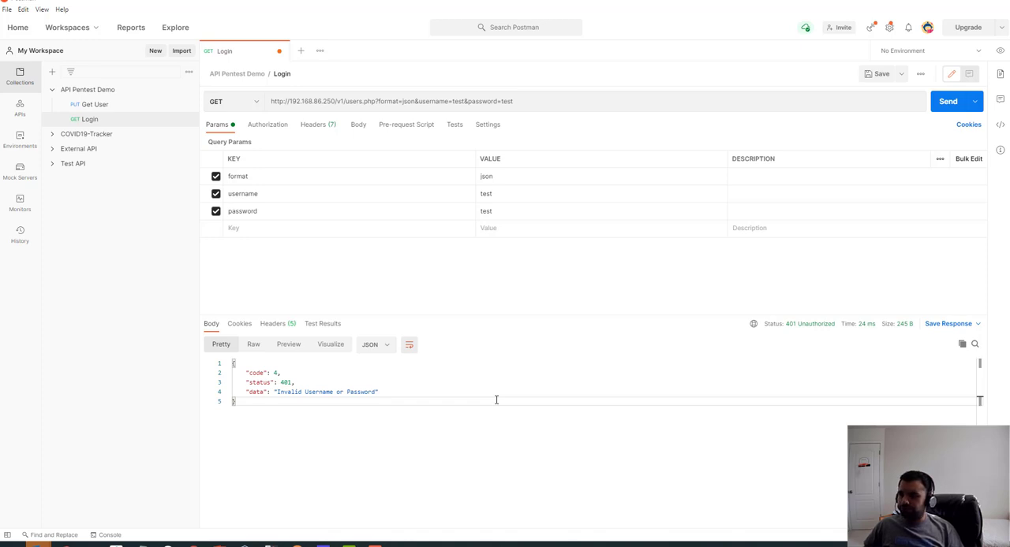
{"action": "key", "text": "alt+Tab"}
Turn interception on and send the Login request from Postman so Burp Proxy captures it
{"action": "left_click", "coordinate": [195, 87]}
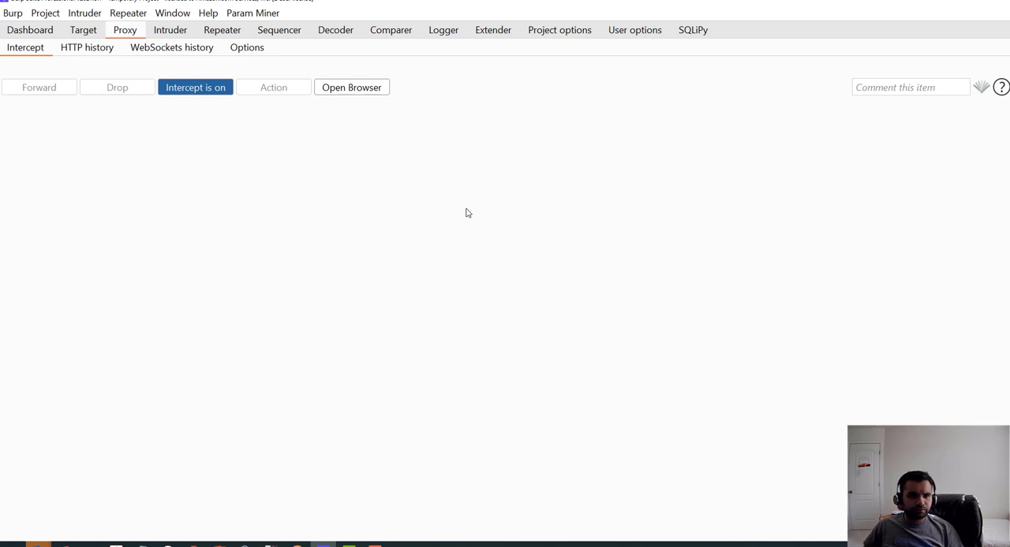
{"action": "key", "text": "alt+Tab"}
{"action": "left_click", "coordinate": [947, 100]}
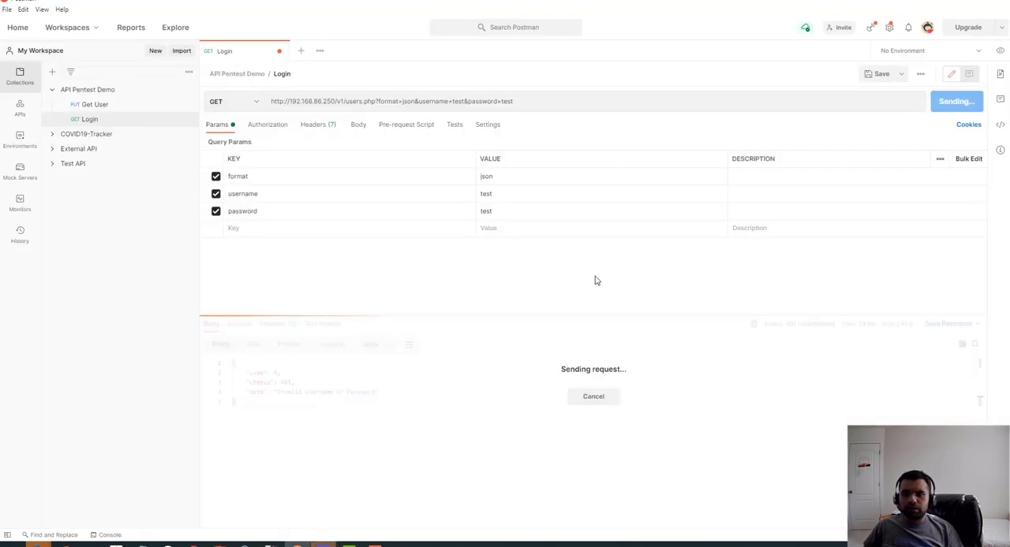
{"action": "key", "text": "alt+Tab"}
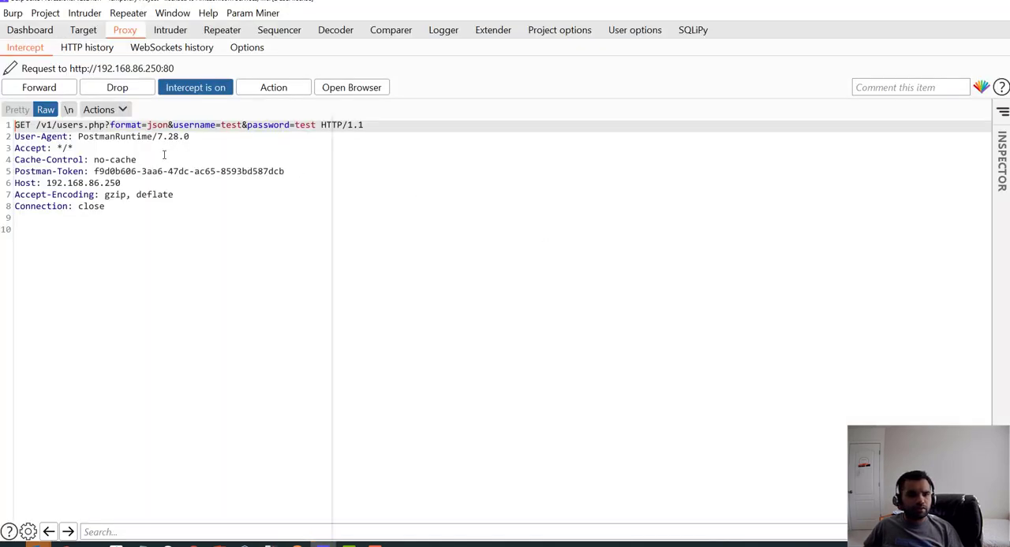
Send the intercepted login request to Repeater and turn interception off
{"action": "right_click", "coordinate": [163, 154]}
{"action": "left_click", "coordinate": [505, 205]}
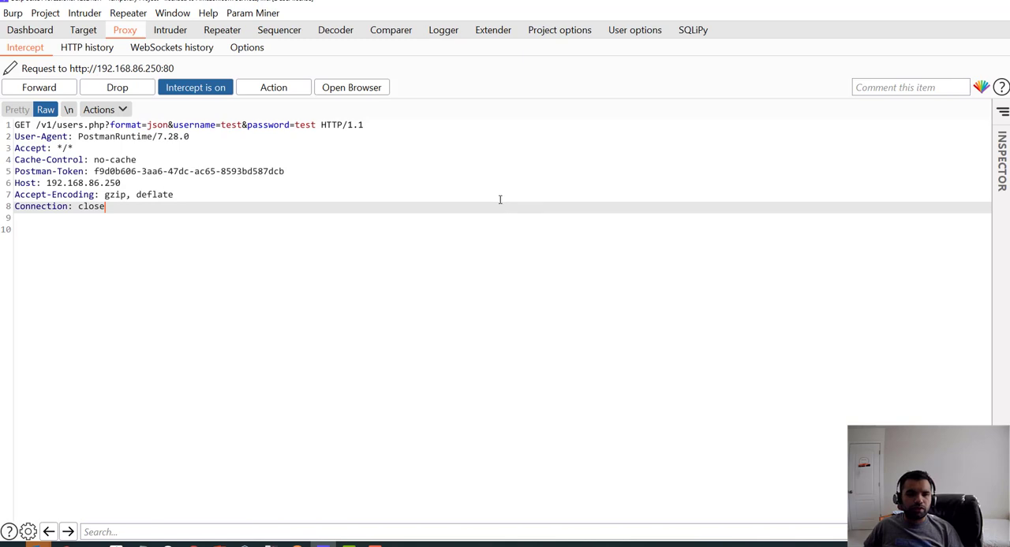
{"action": "right_click", "coordinate": [311, 142]}
{"action": "left_click", "coordinate": [344, 161]}
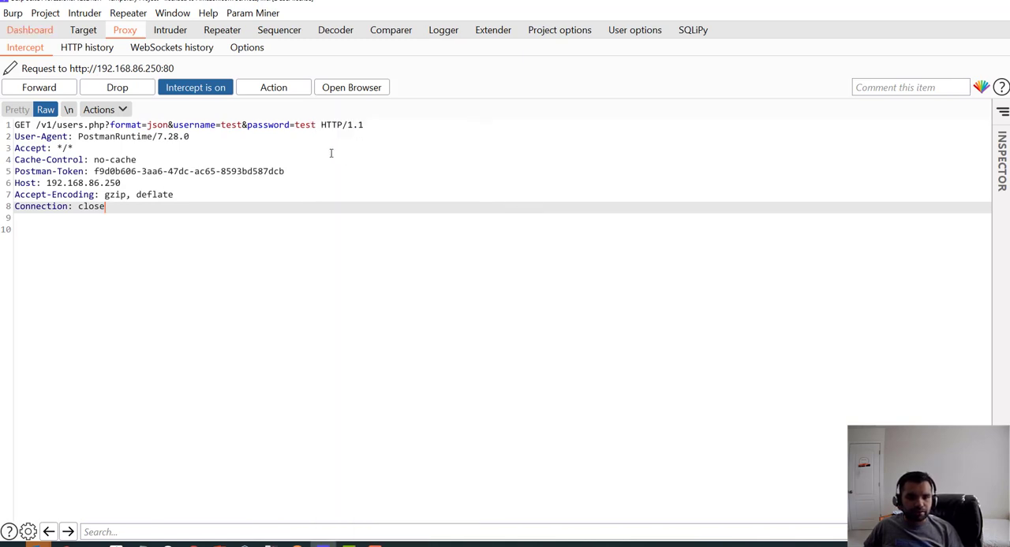
{"action": "right_click", "coordinate": [330, 112]}
{"action": "left_click", "coordinate": [381, 152]}
{"action": "right_click", "coordinate": [369, 112]}
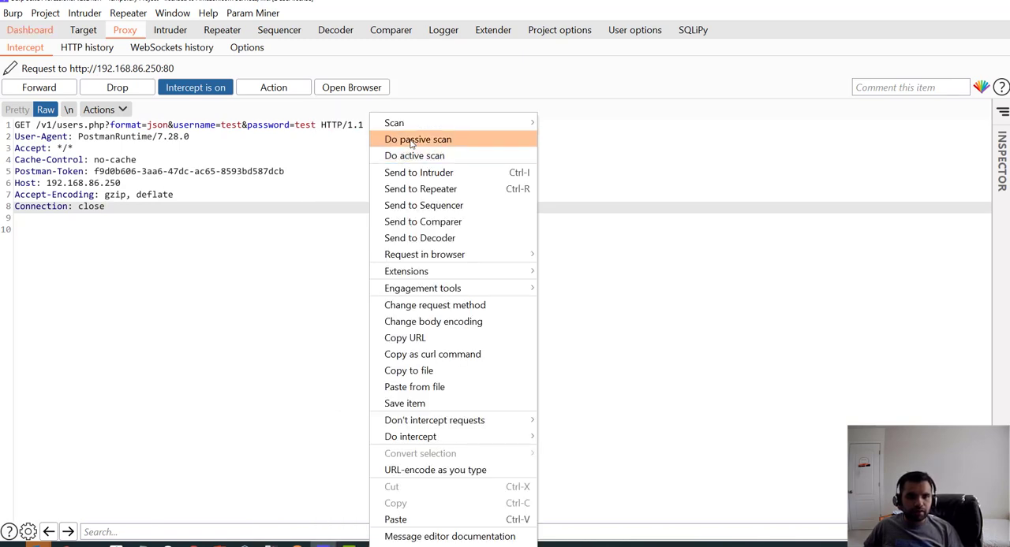
{"action": "left_click", "coordinate": [233, 134]}
{"action": "right_click", "coordinate": [208, 122]}
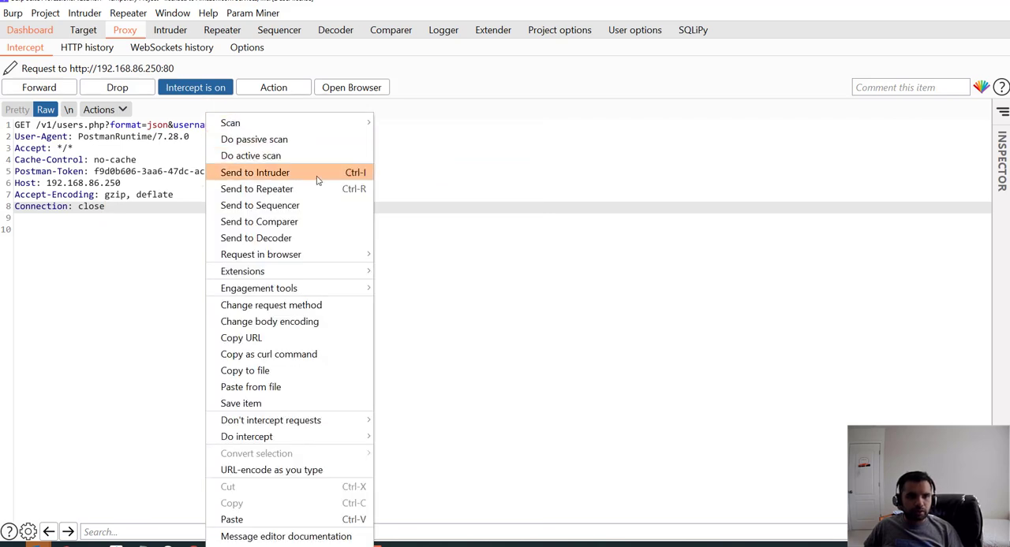
{"action": "left_click", "coordinate": [257, 189]}
{"action": "left_click", "coordinate": [195, 87]}
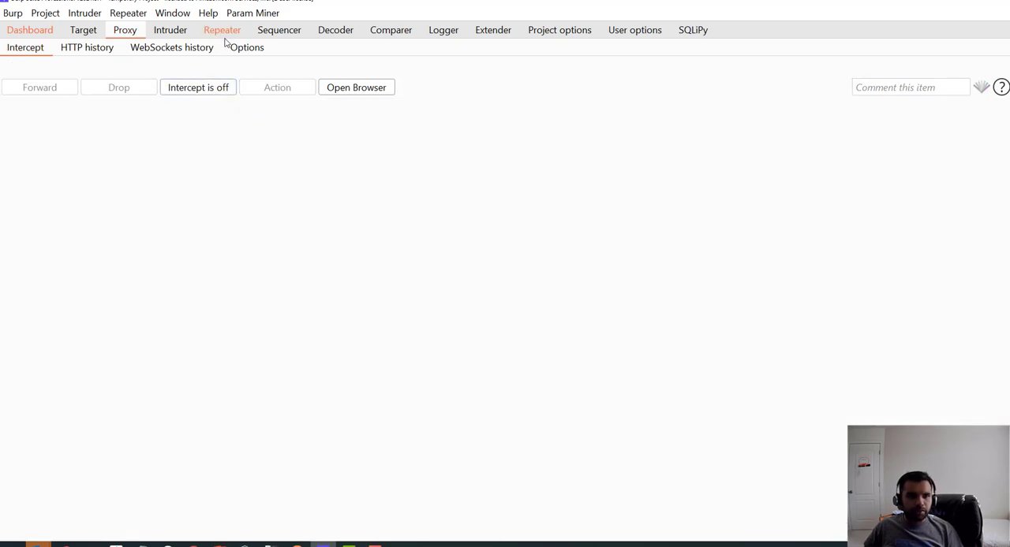
Replay the GET /v1/users.php login request in Repeater and get the 401 Invalid Username or Password response
{"action": "left_click", "coordinate": [223, 31]}
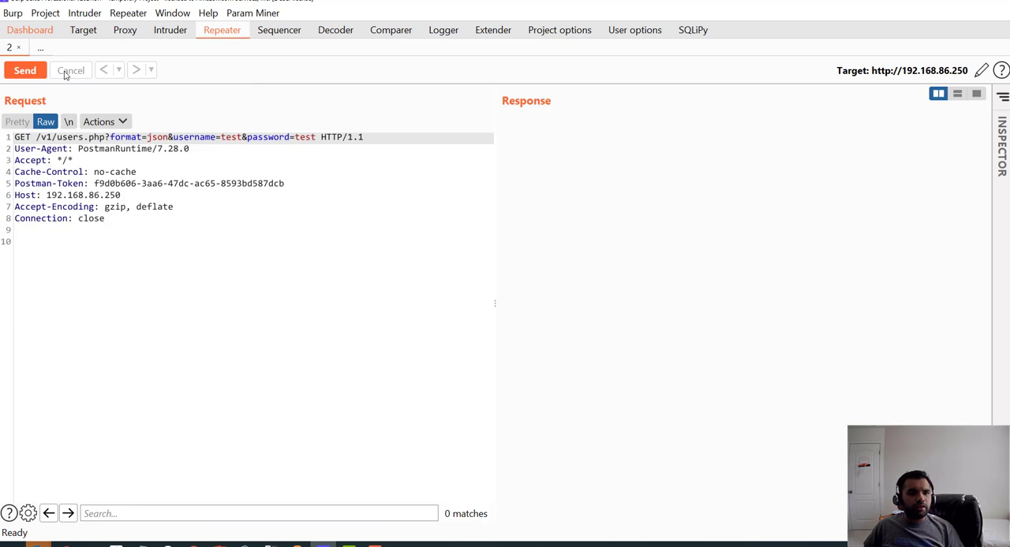
{"action": "left_click", "coordinate": [25, 71]}
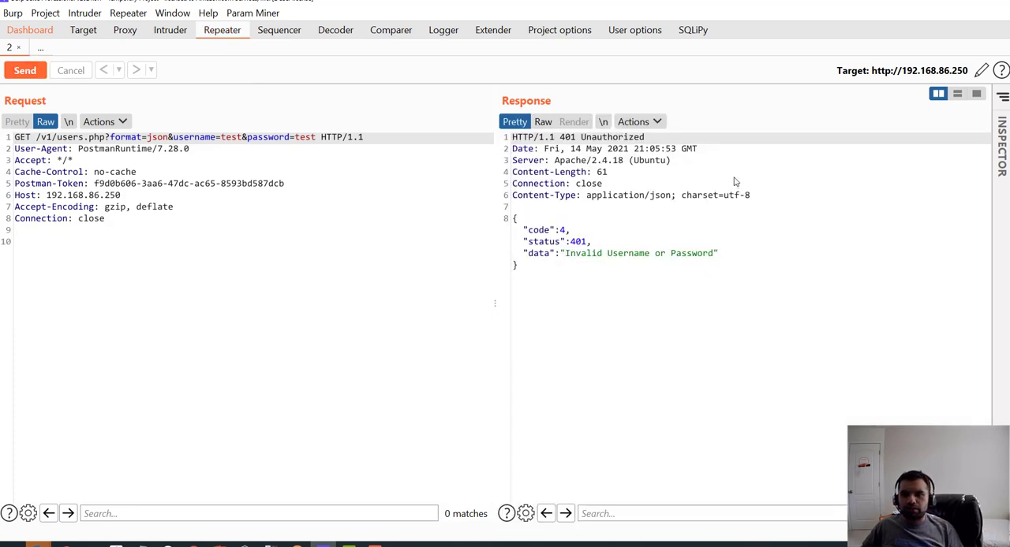
{"action": "left_click", "coordinate": [1003, 101]}
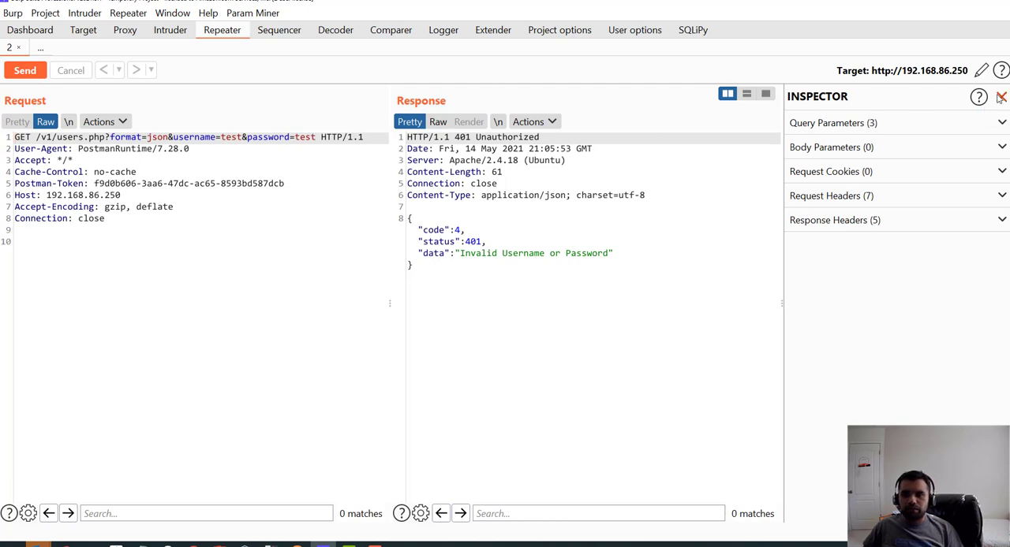
{"action": "left_click", "coordinate": [1001, 96]}
View request and response as separate tabs, then side by side again
{"action": "left_click", "coordinate": [957, 94]}
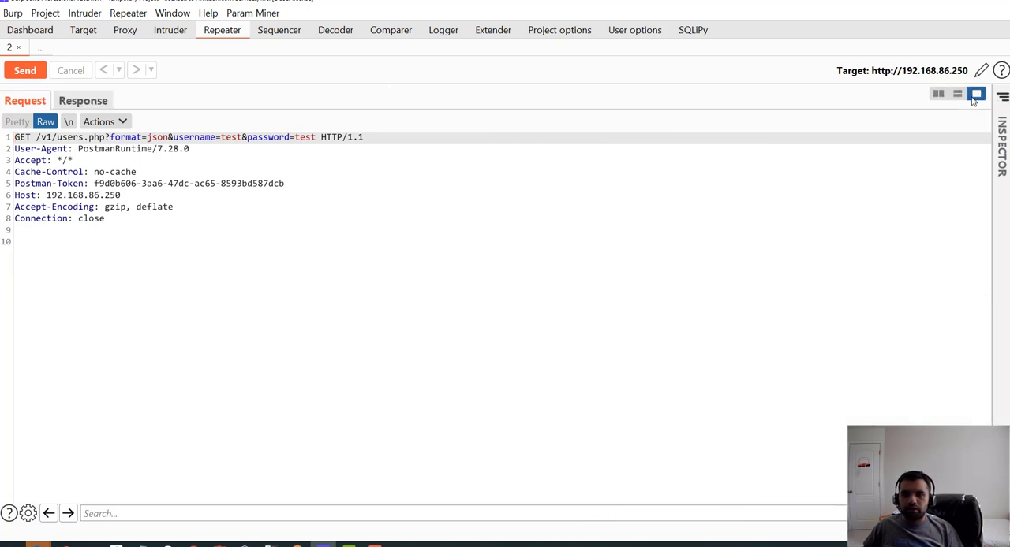
{"action": "left_click", "coordinate": [83, 100]}
{"action": "left_click", "coordinate": [26, 100]}
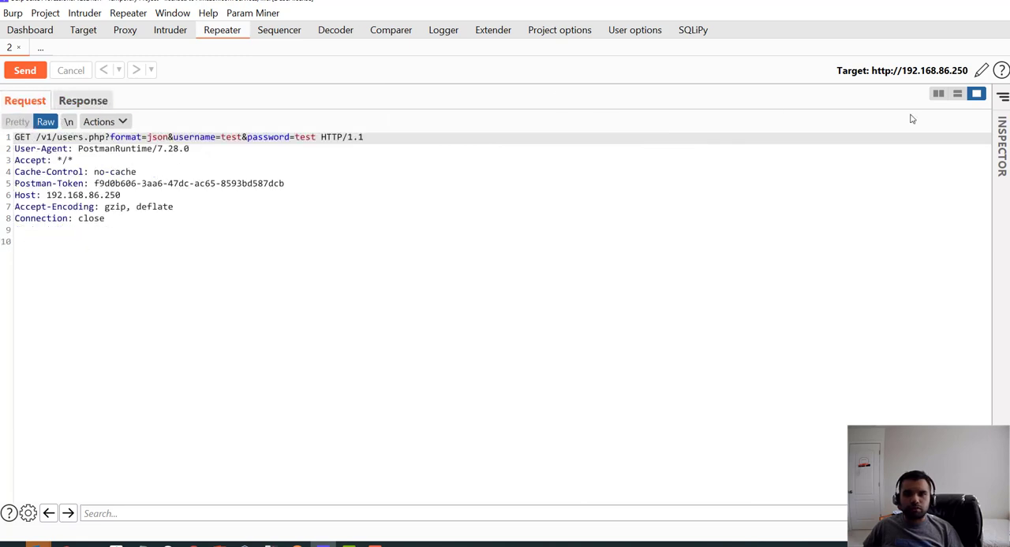
{"action": "left_click", "coordinate": [939, 94]}
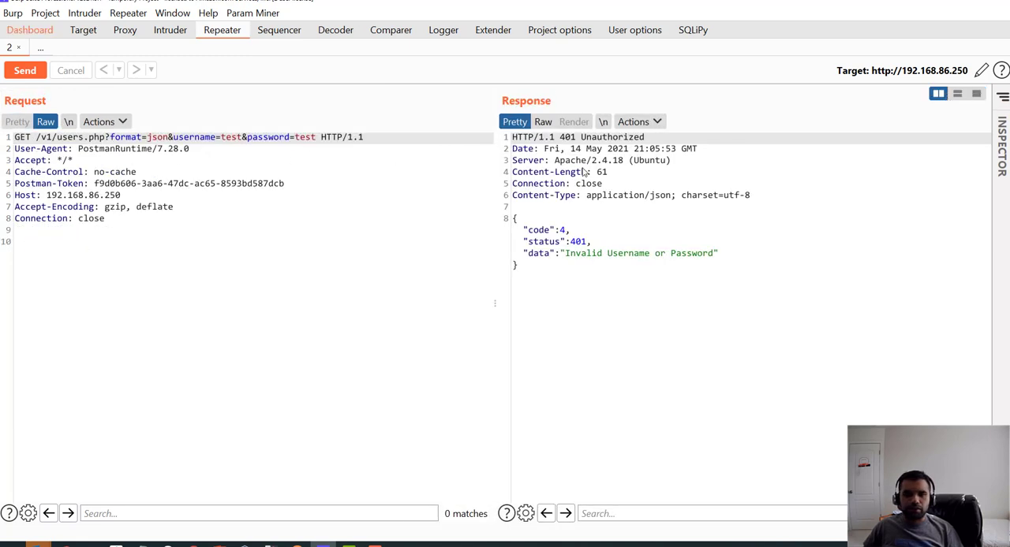
{"action": "left_click", "coordinate": [671, 185]}
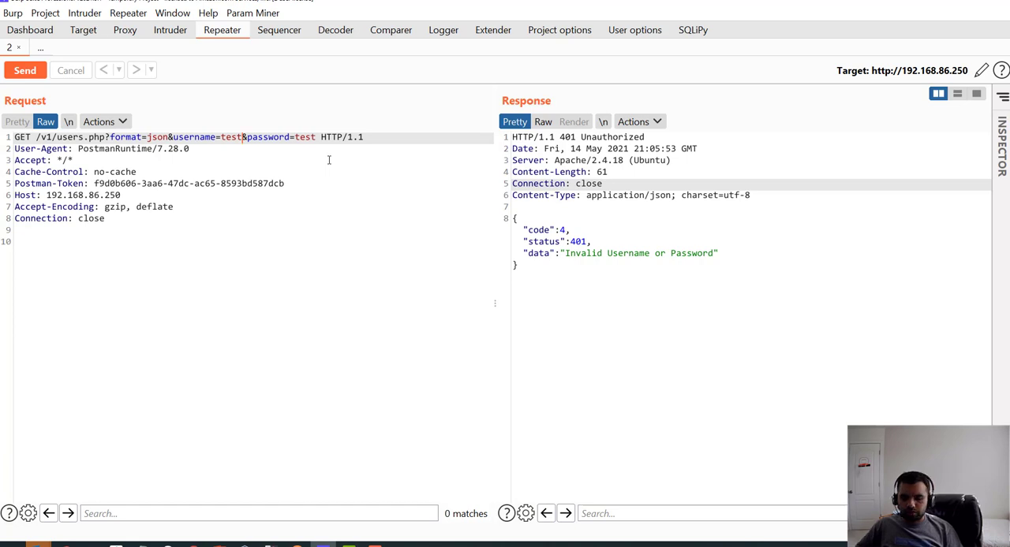
{"action": "type", "text": "'"}
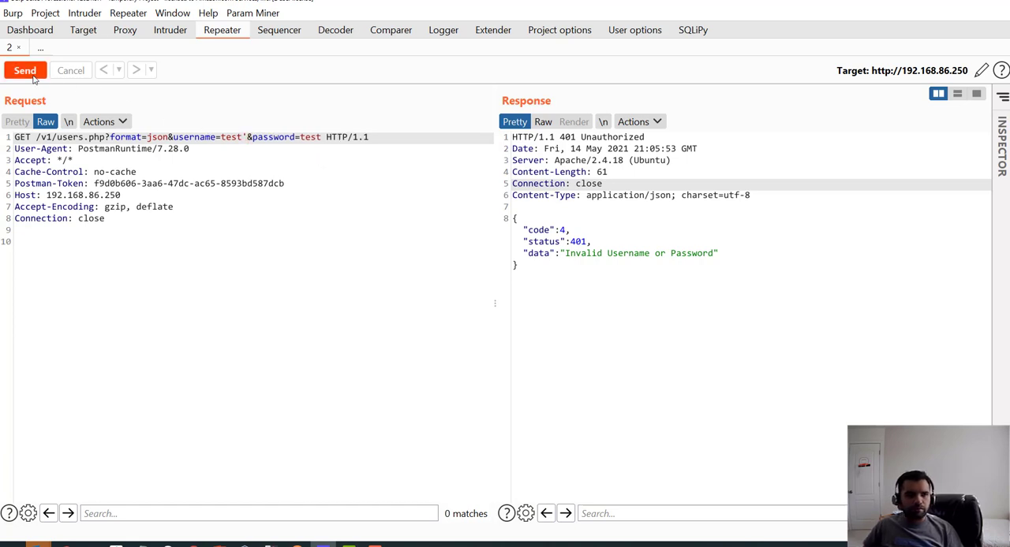
Resend with the quoted username, then inject test'+or+1=1--+ so the login returns 200 OK with a token
{"action": "left_click", "coordinate": [25, 71]}
{"action": "left_click", "coordinate": [636, 238]}
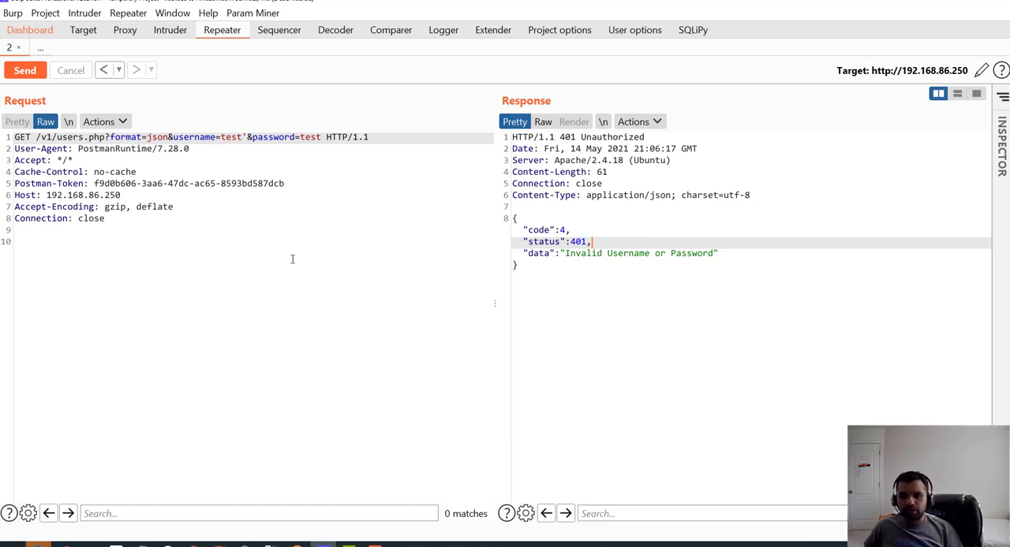
{"action": "left_click", "coordinate": [249, 140]}
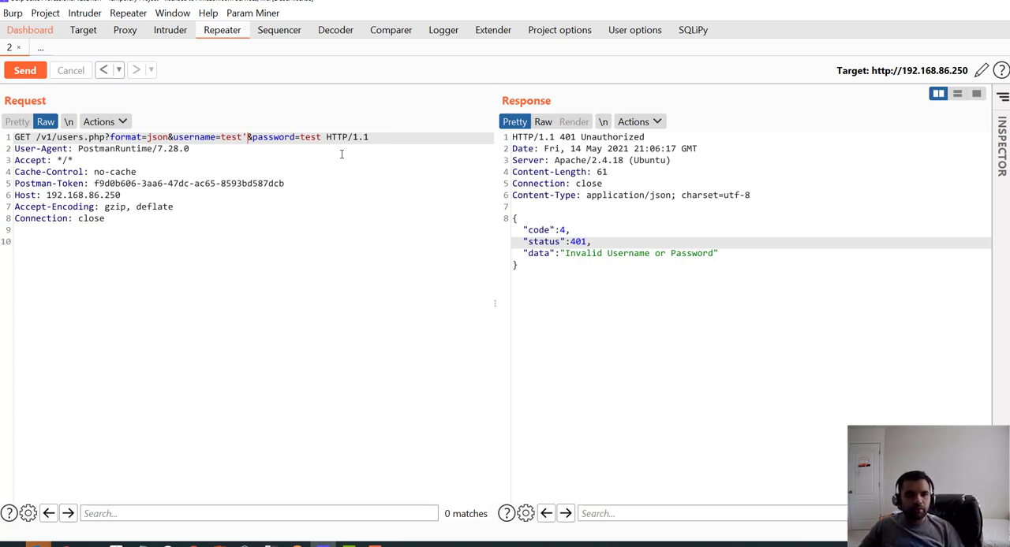
{"action": "type", "text": "+"}
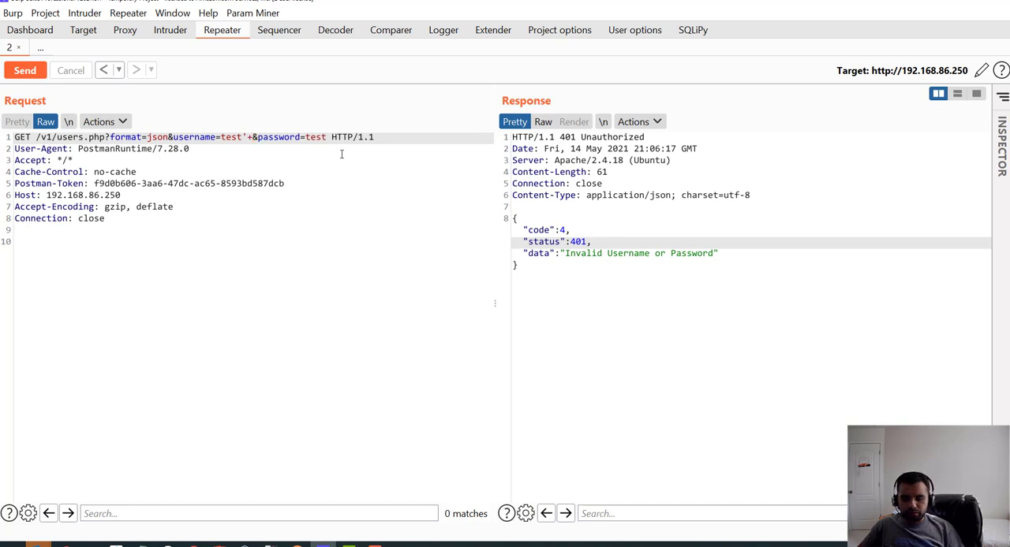
{"action": "type", "text": "or+"}
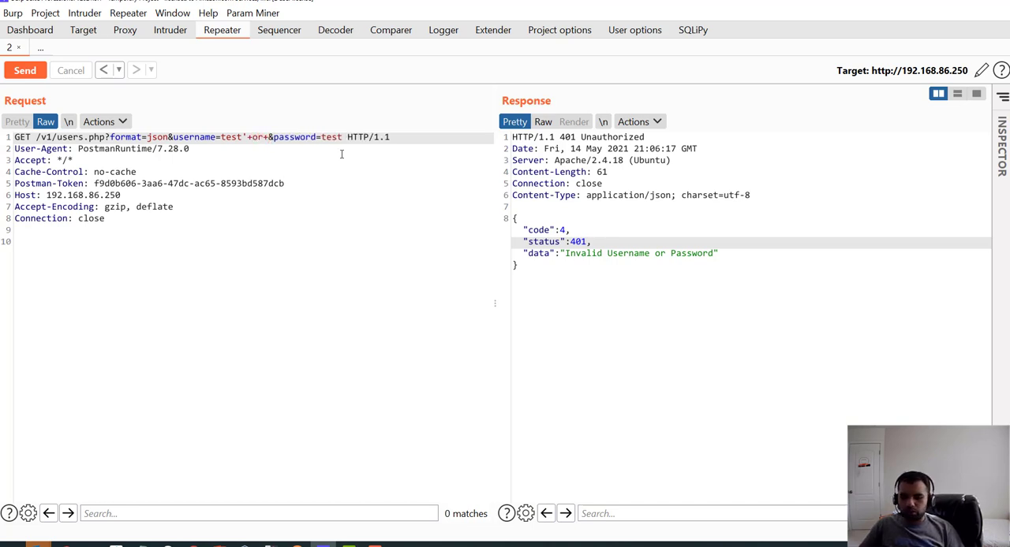
{"action": "type", "text": "1=1"}
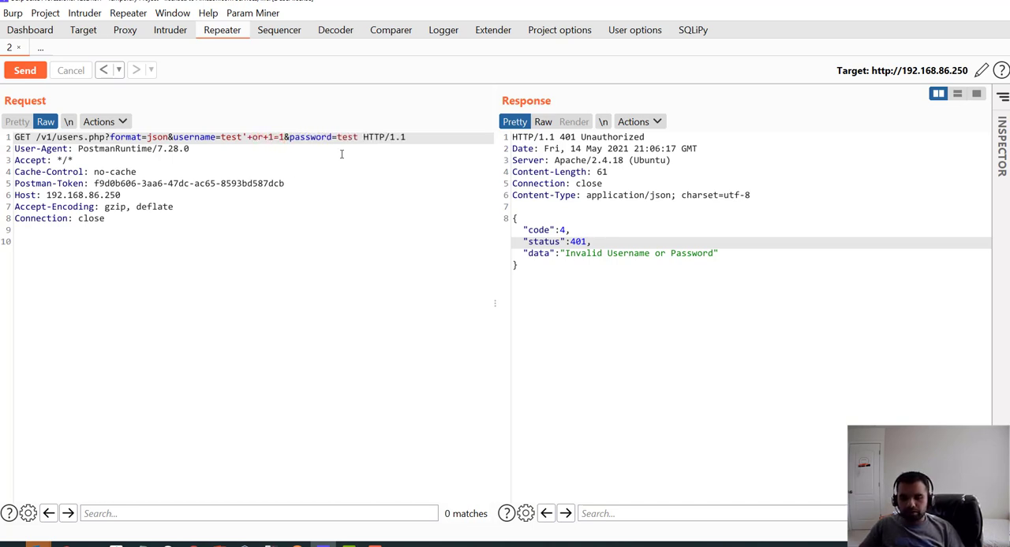
{"action": "type", "text": "'"}
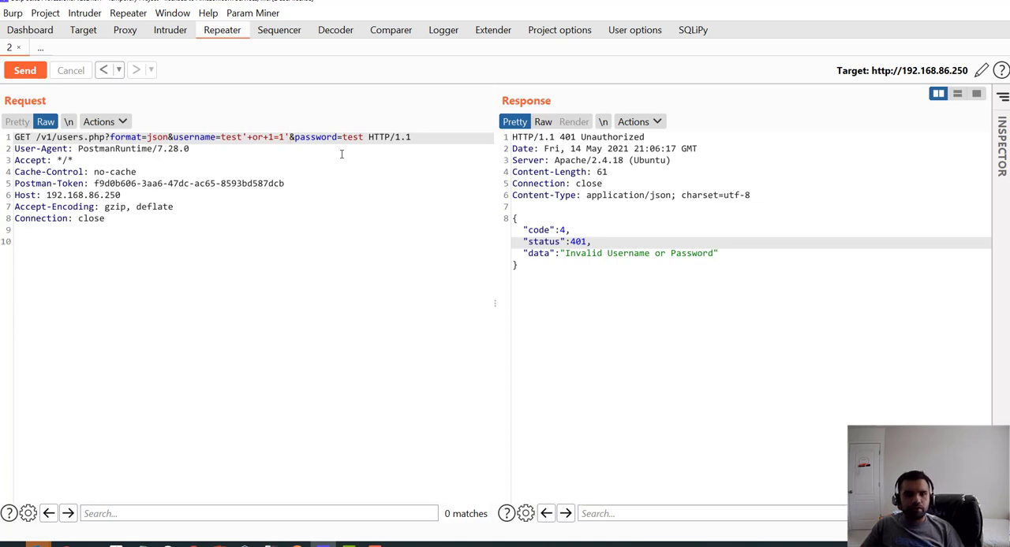
{"action": "type", "text": "--"}
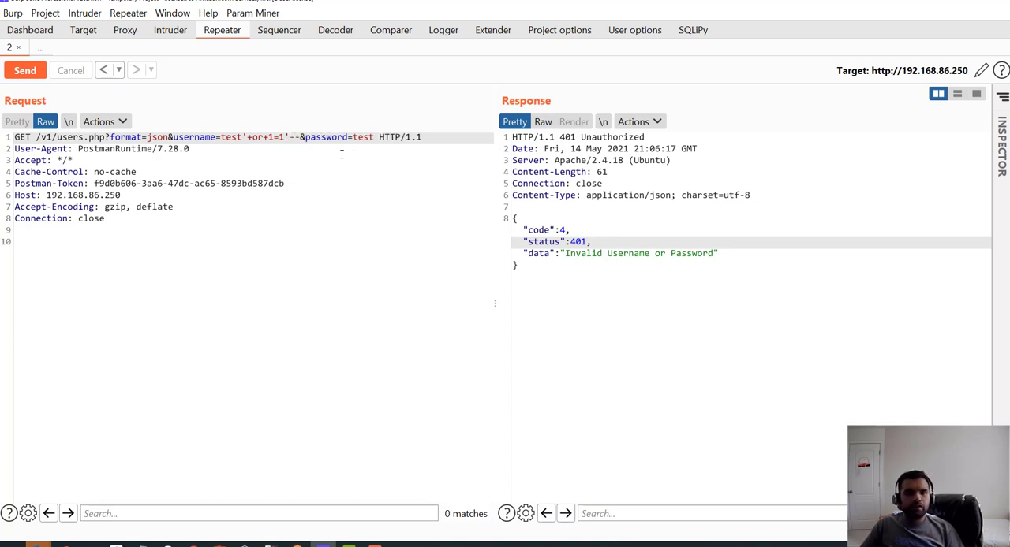
{"action": "type", "text": "+"}
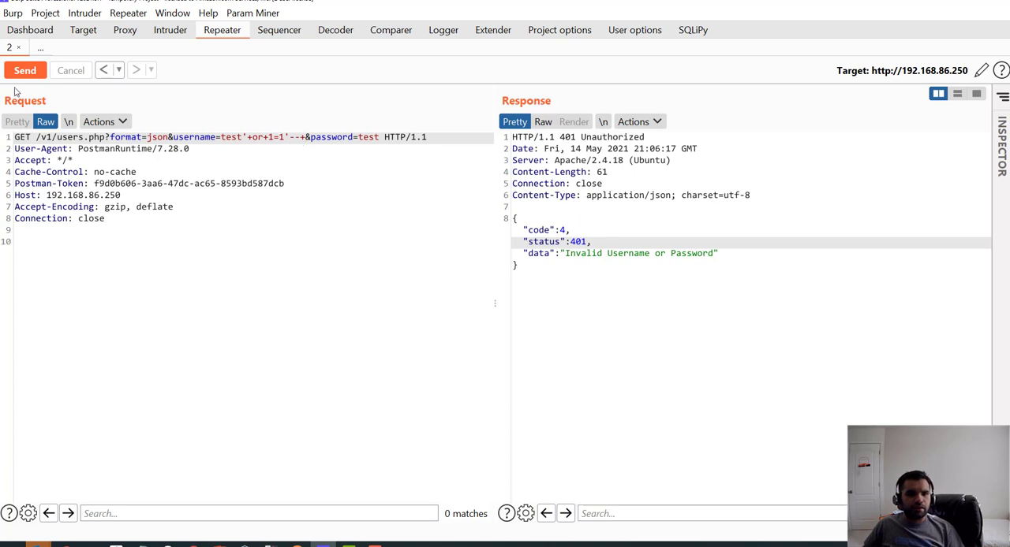
{"action": "left_click", "coordinate": [25, 70]}
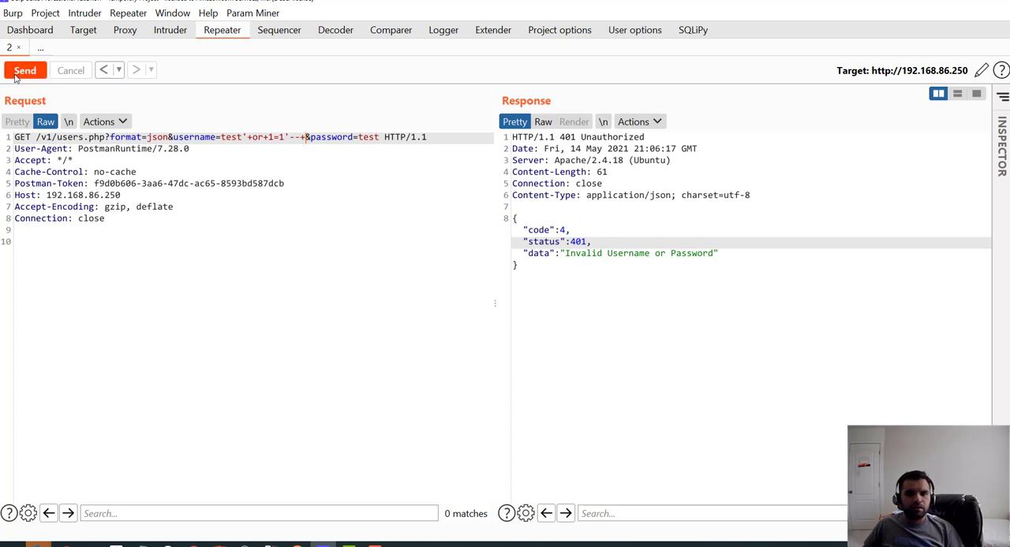
{"action": "left_click", "coordinate": [286, 136]}
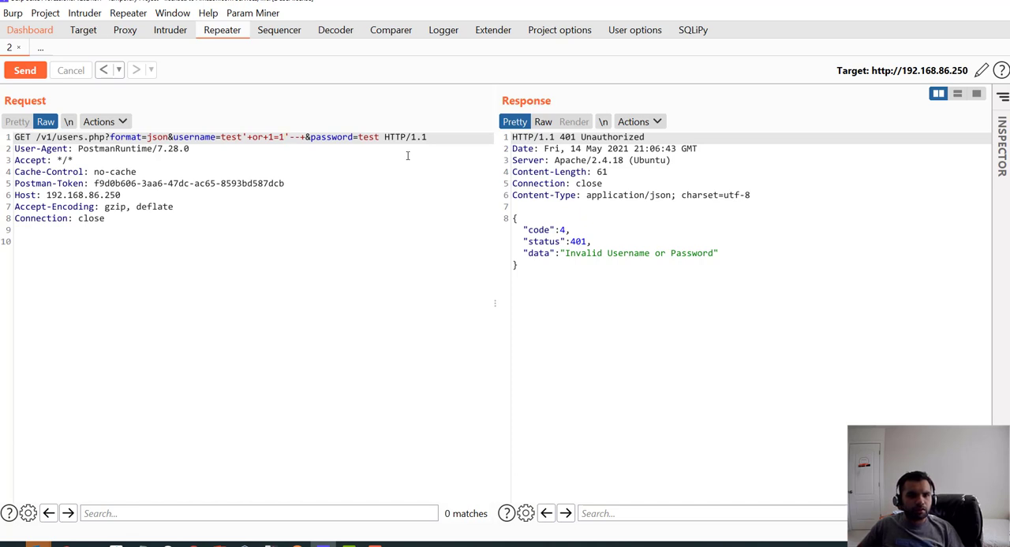
{"action": "key", "text": "BackSpace"}
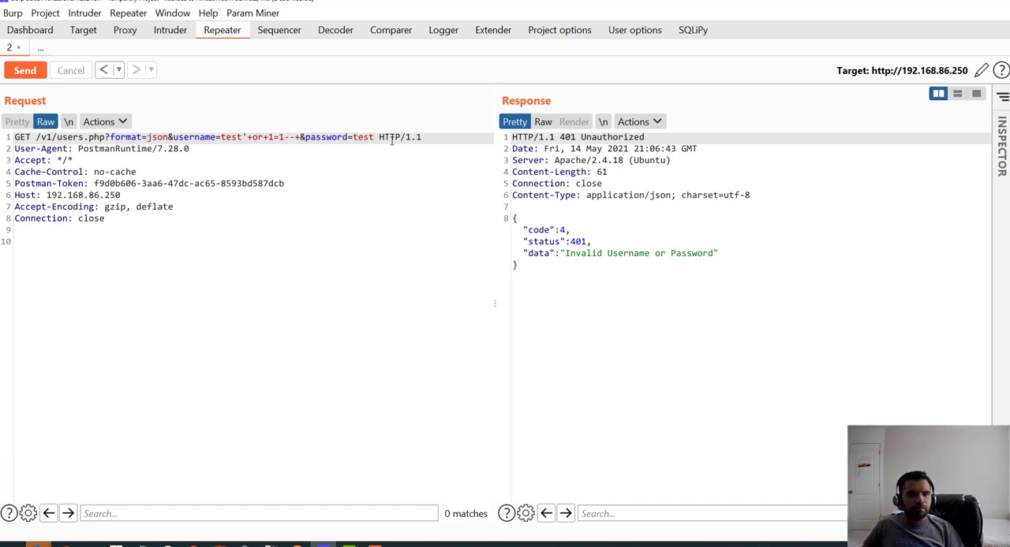
{"action": "left_click", "coordinate": [24, 70]}
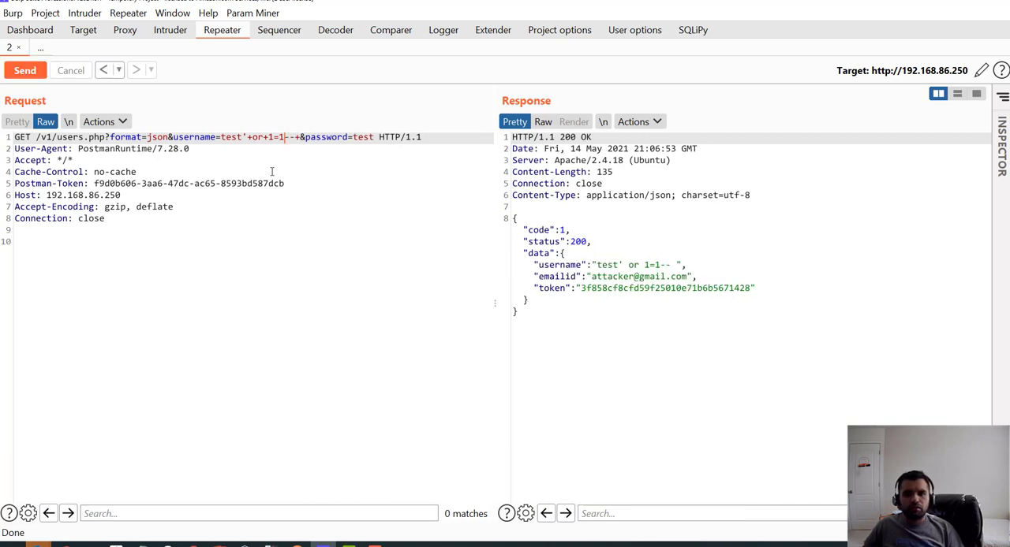
Highlight the injected 1=1-- condition, the username and format=json parameters, and the request headers while explaining
{"action": "left_click", "coordinate": [294, 136]}
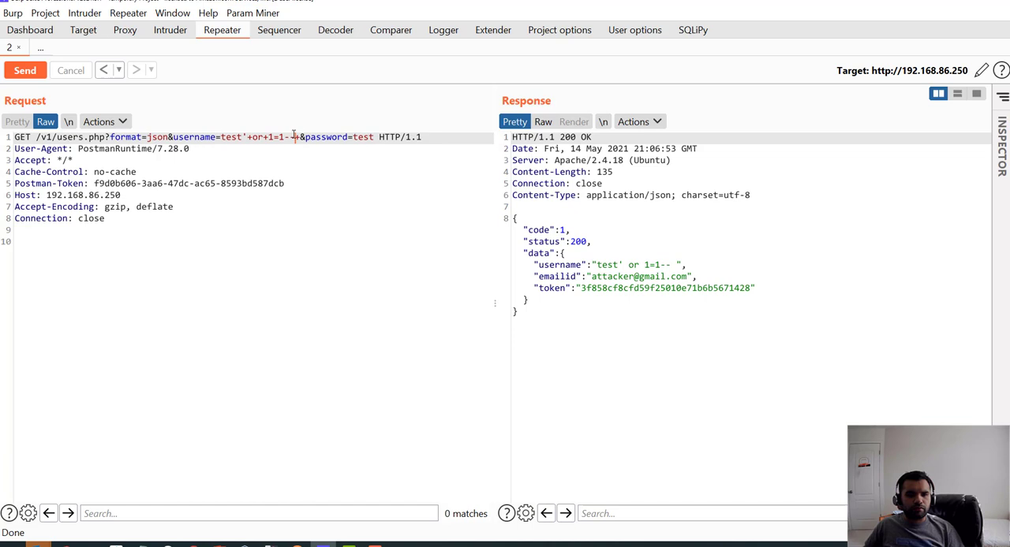
{"action": "left_click_drag", "start_coordinate": [294, 136], "coordinate": [263, 137]}
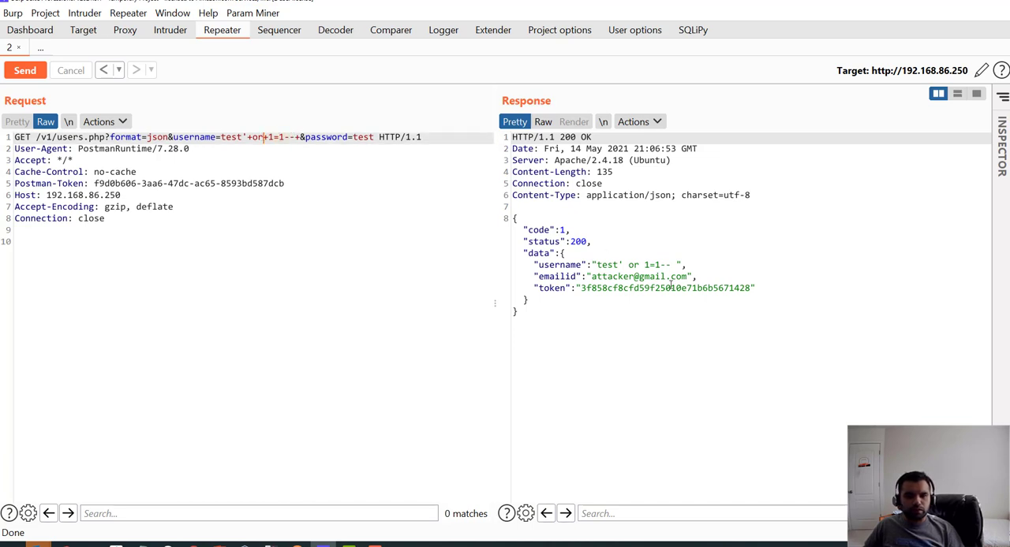
{"action": "left_click", "coordinate": [631, 266]}
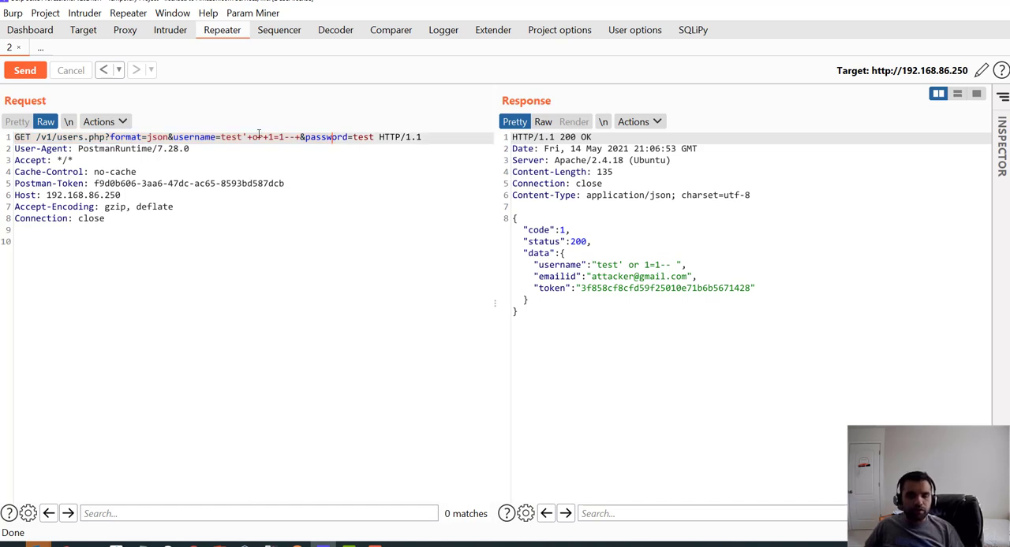
{"action": "left_click_drag", "start_coordinate": [223, 137], "coordinate": [186, 137]}
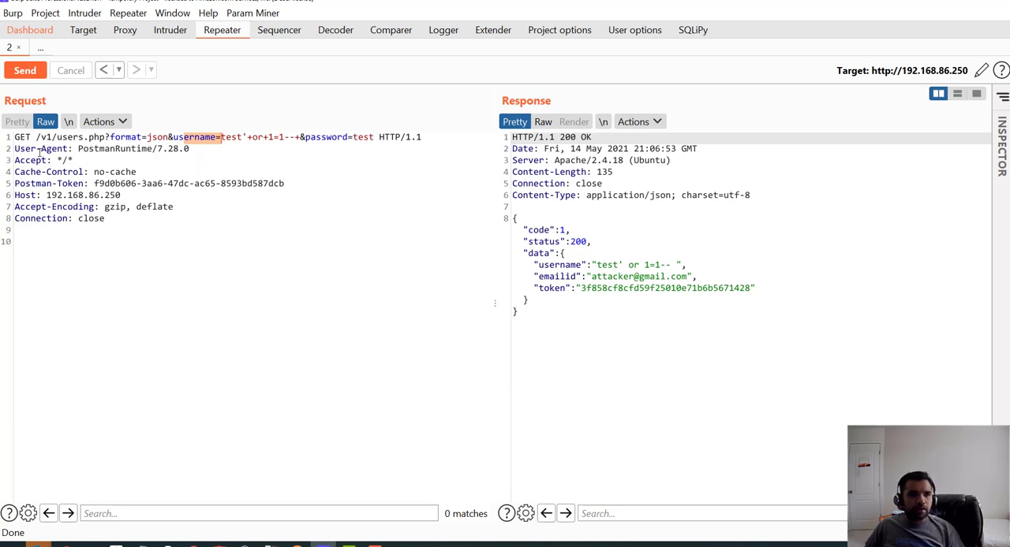
{"action": "left_click_drag", "start_coordinate": [47, 160], "coordinate": [148, 235]}
{"action": "left_click", "coordinate": [201, 163]}
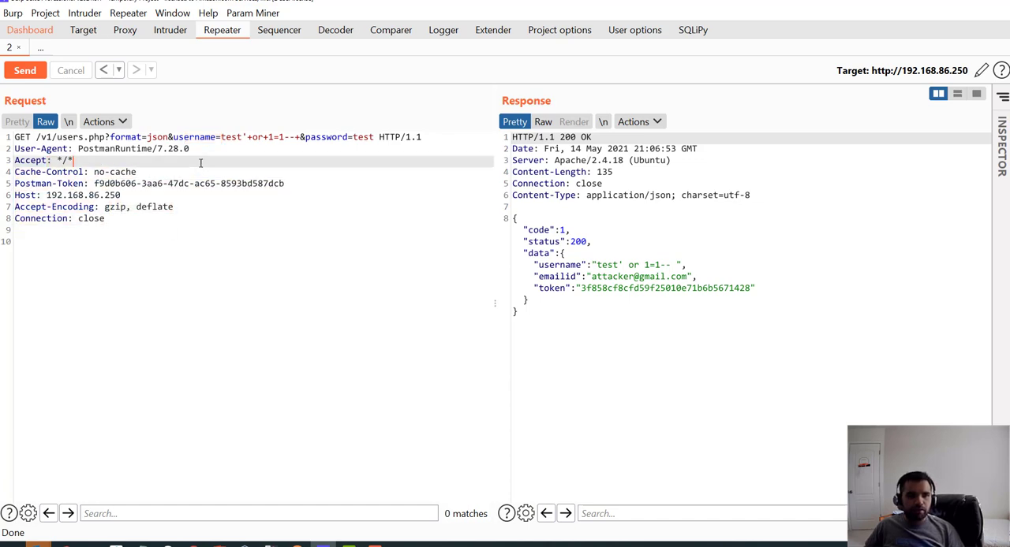
{"action": "left_click_drag", "start_coordinate": [107, 137], "coordinate": [146, 137]}
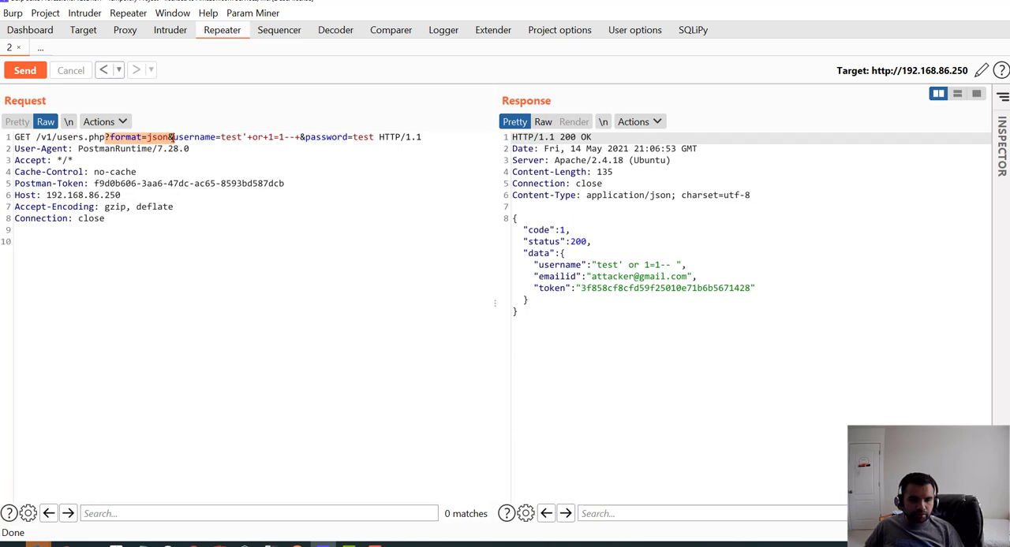
{"action": "double_click", "coordinate": [157, 137]}
{"action": "left_click", "coordinate": [249, 194]}
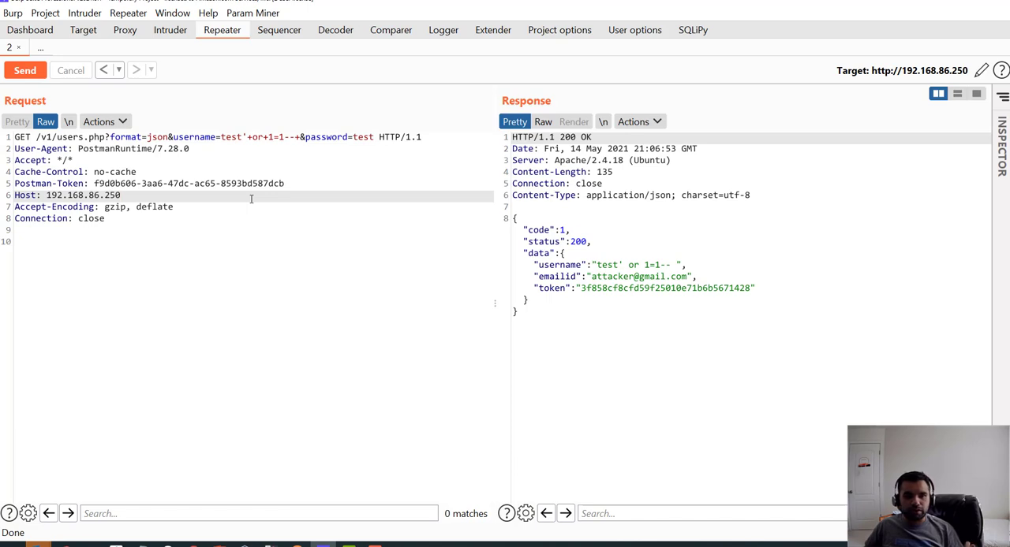
In Target > Site map, expand SQL injection [2] and select the users.php password parameter advisory
{"action": "left_click", "coordinate": [83, 30]}
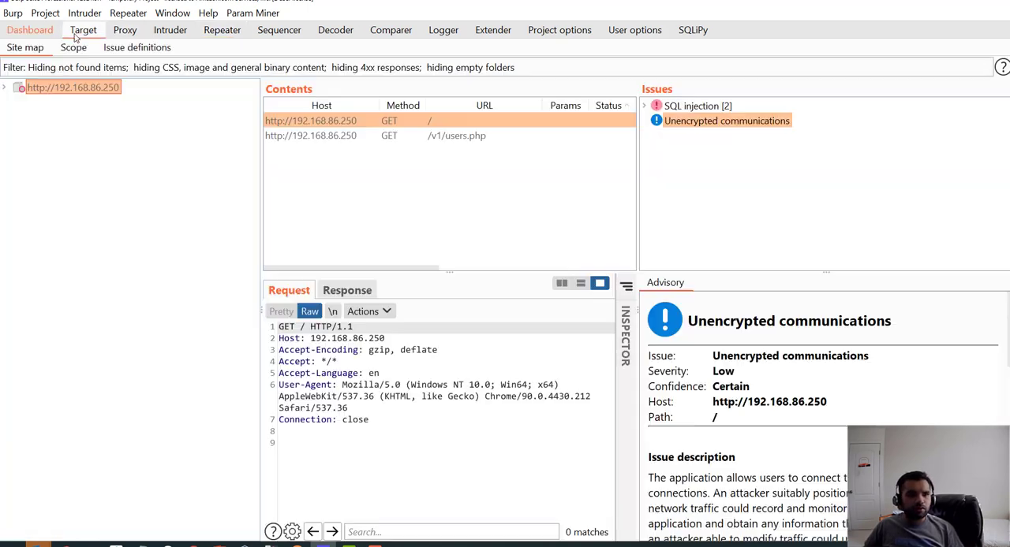
{"action": "left_click", "coordinate": [687, 105]}
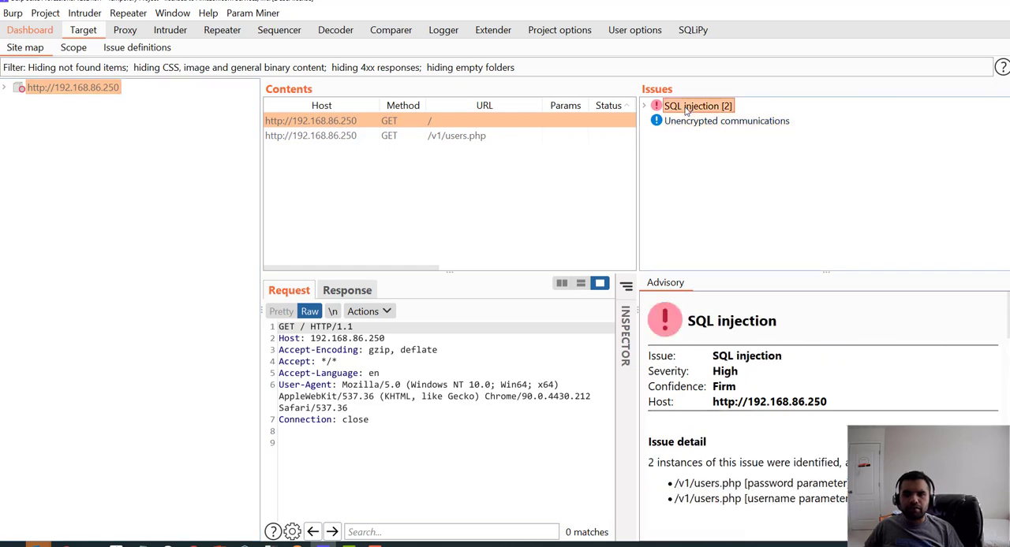
{"action": "left_click", "coordinate": [645, 106]}
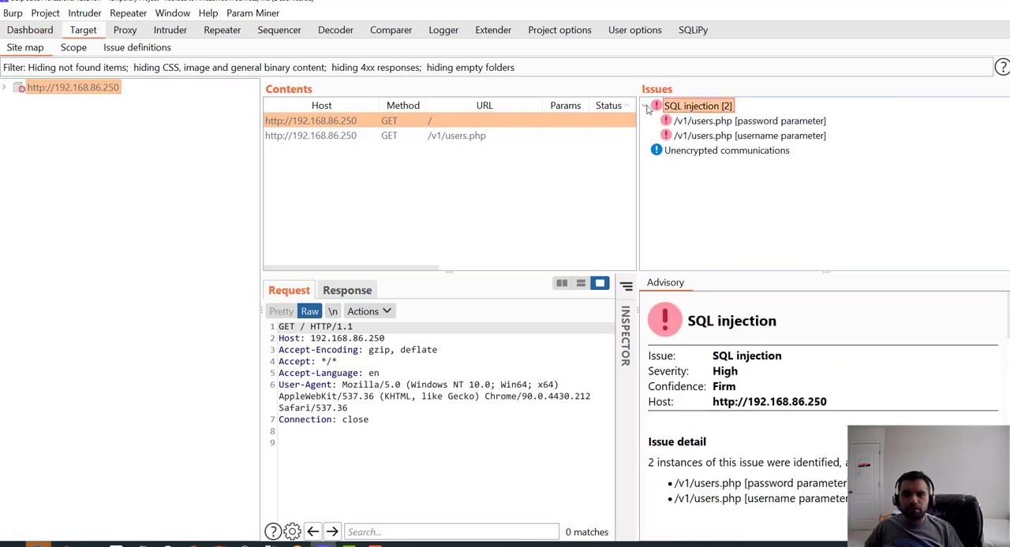
{"action": "left_click", "coordinate": [747, 121]}
Enlarge the issues and advisory panes and highlight the submitted-payloads and different-responses sentences
{"action": "left_click_drag", "start_coordinate": [639, 249], "coordinate": [447, 237]}
{"action": "left_click_drag", "start_coordinate": [260, 189], "coordinate": [41, 182]}
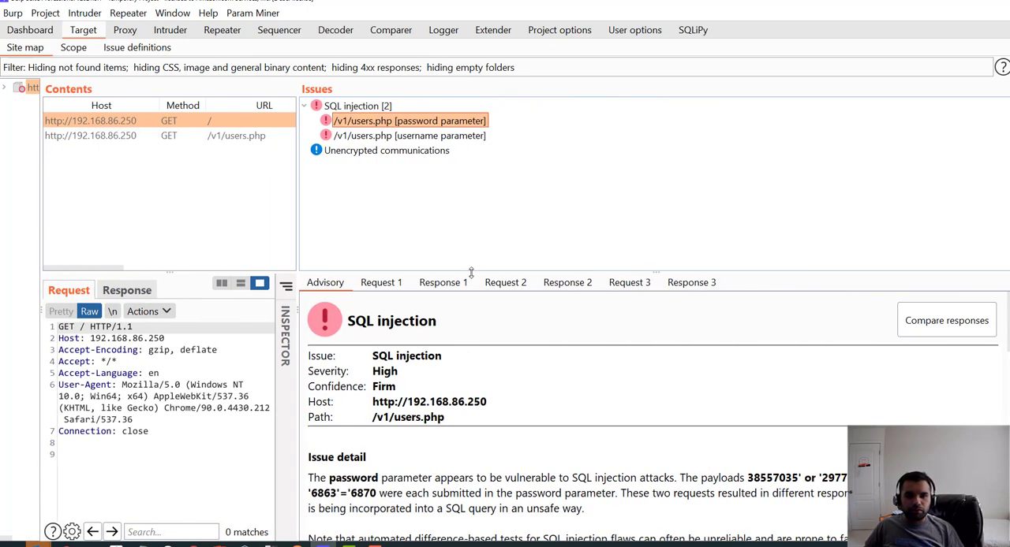
{"action": "left_click_drag", "start_coordinate": [471, 271], "coordinate": [471, 145]}
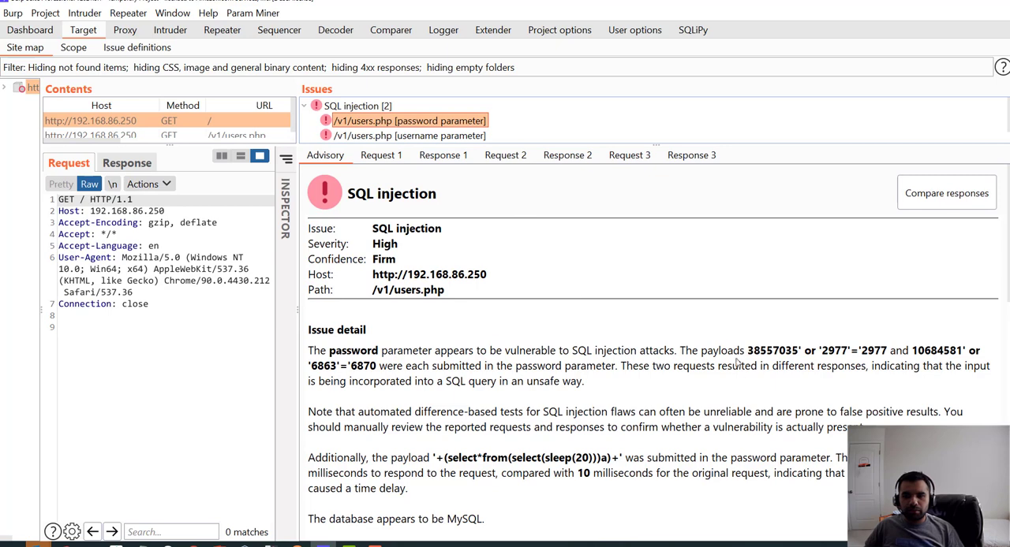
{"action": "left_click_drag", "start_coordinate": [681, 351], "coordinate": [771, 390]}
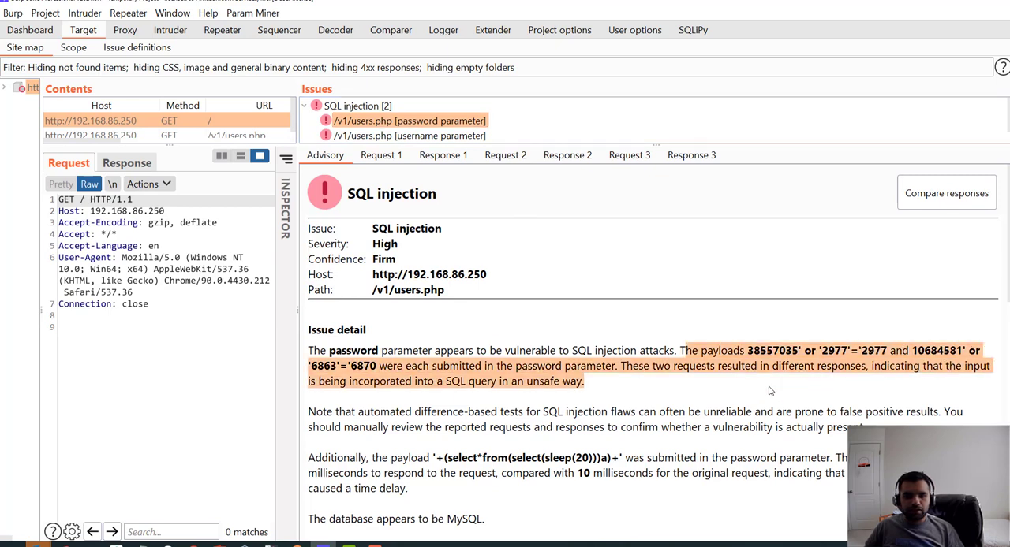
{"action": "left_click_drag", "start_coordinate": [795, 367], "coordinate": [970, 403]}
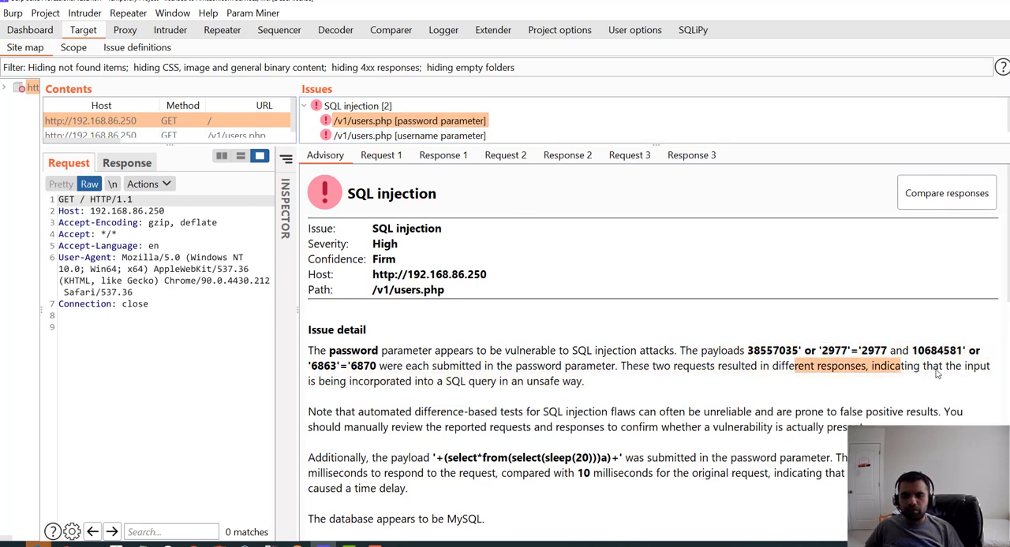
Step through the scanner's Requests and Responses 1–3: the injected one 200 OK, the others 401
{"action": "left_click", "coordinate": [392, 161]}
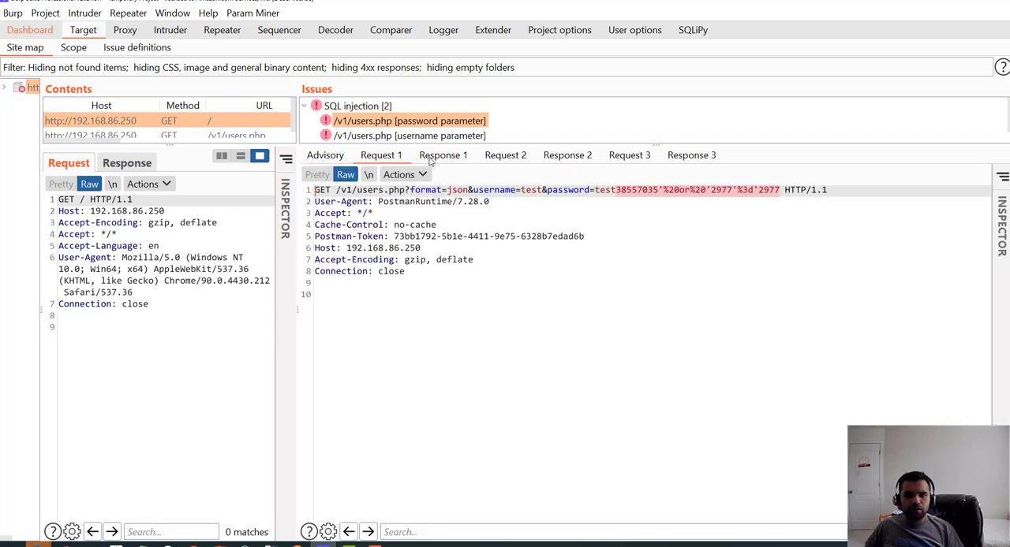
{"action": "left_click", "coordinate": [443, 154]}
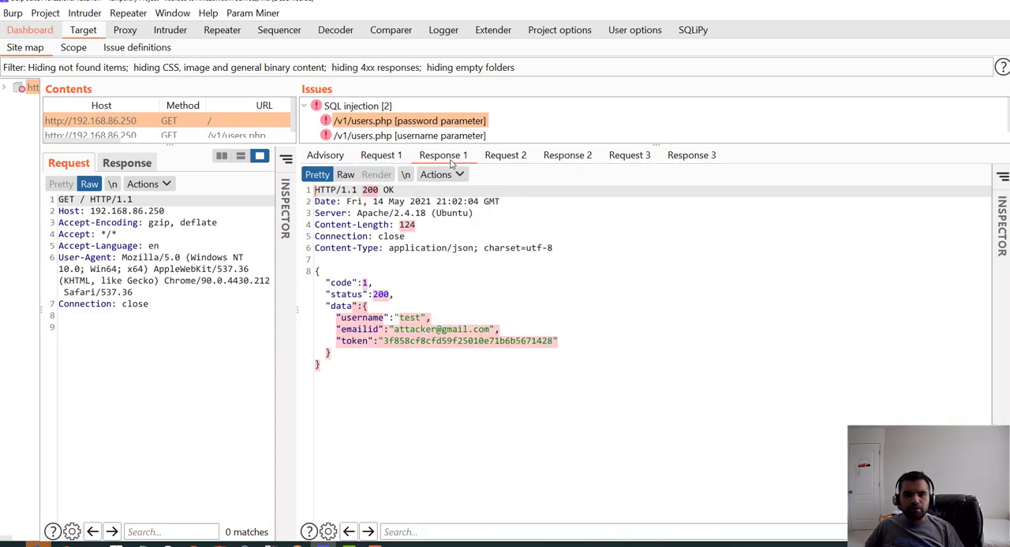
{"action": "left_click", "coordinate": [505, 155]}
{"action": "left_click", "coordinate": [549, 157]}
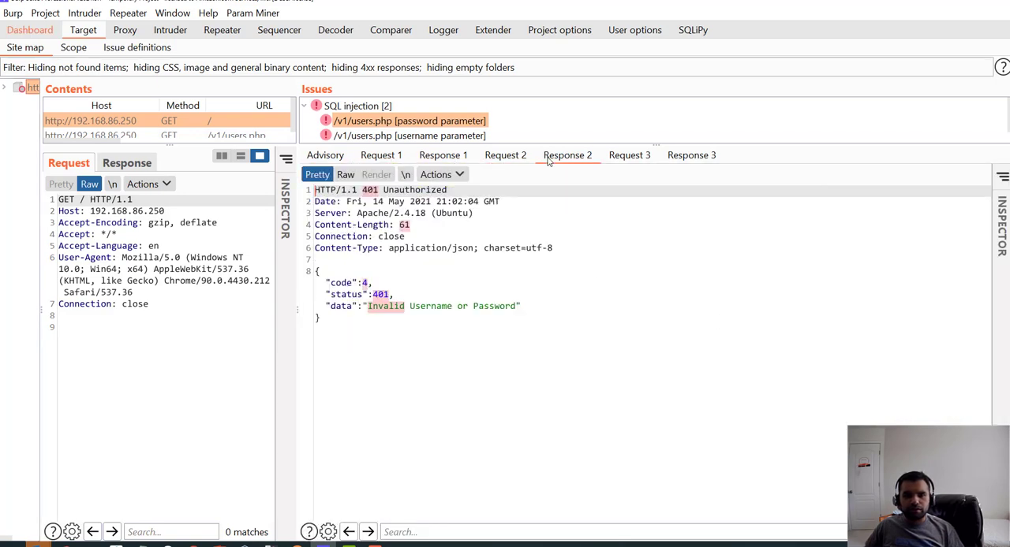
{"action": "left_click", "coordinate": [627, 156]}
{"action": "left_click", "coordinate": [696, 158]}
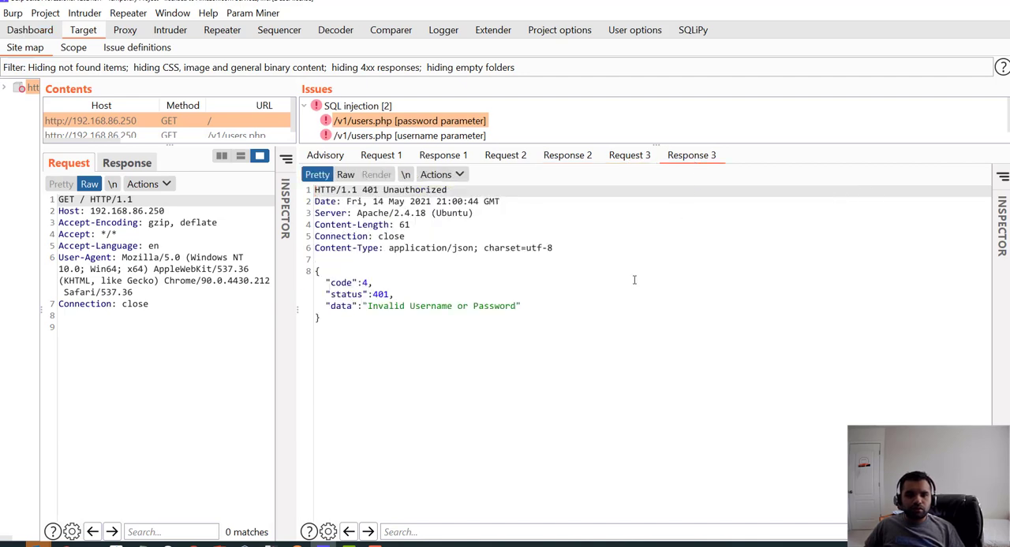
Return to Request 1 with the injected password and its 200 OK response, highlighting the returned token
{"action": "left_click", "coordinate": [443, 154]}
{"action": "left_click", "coordinate": [381, 154]}
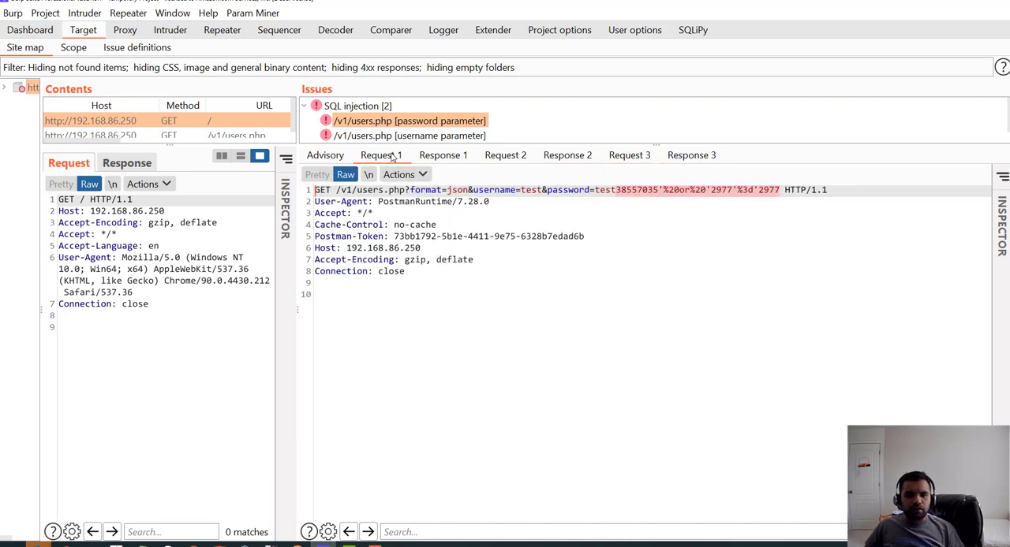
{"action": "left_click", "coordinate": [444, 154]}
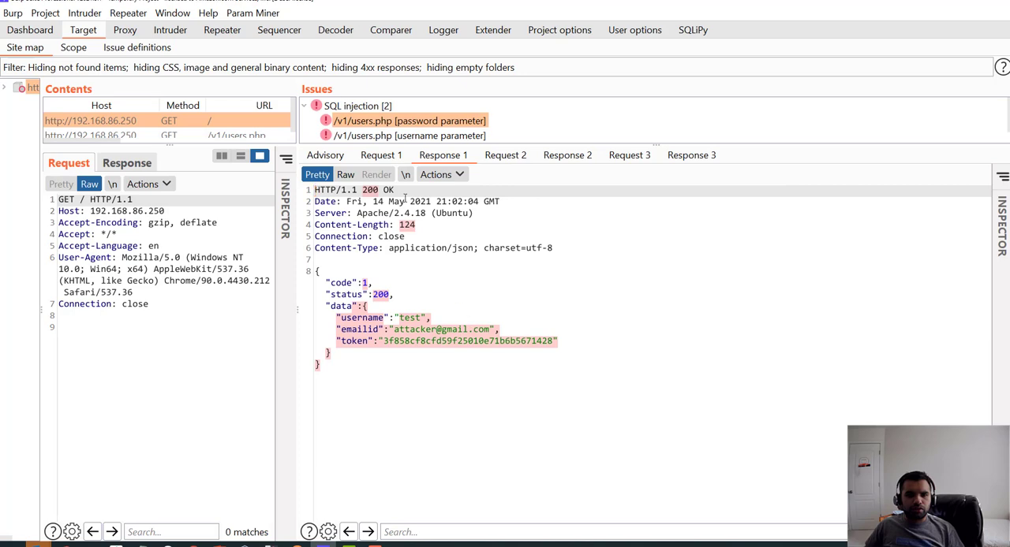
{"action": "left_click", "coordinate": [378, 158]}
{"action": "left_click", "coordinate": [667, 201]}
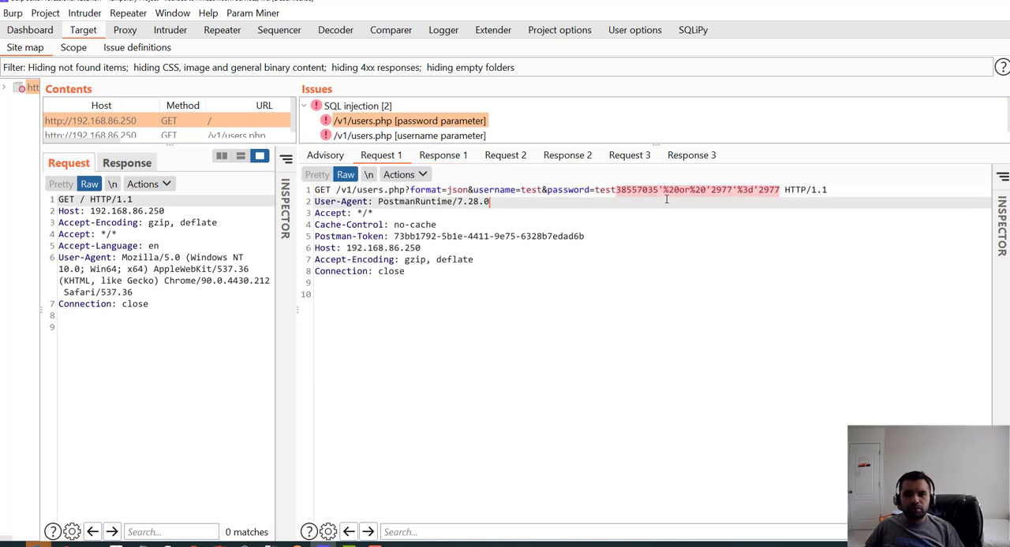
{"action": "left_click", "coordinate": [443, 154]}
{"action": "left_click", "coordinate": [521, 354]}
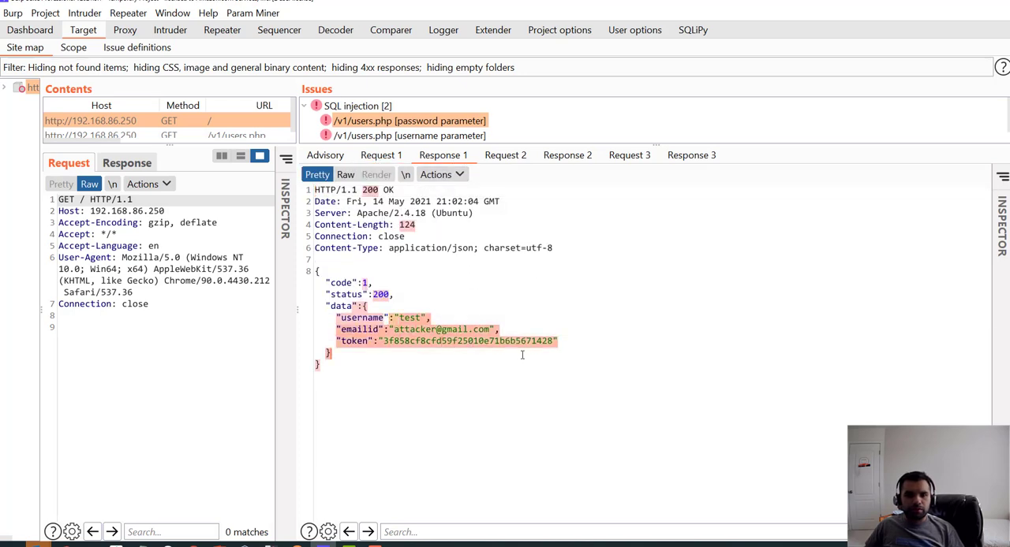
{"action": "left_click", "coordinate": [560, 341]}
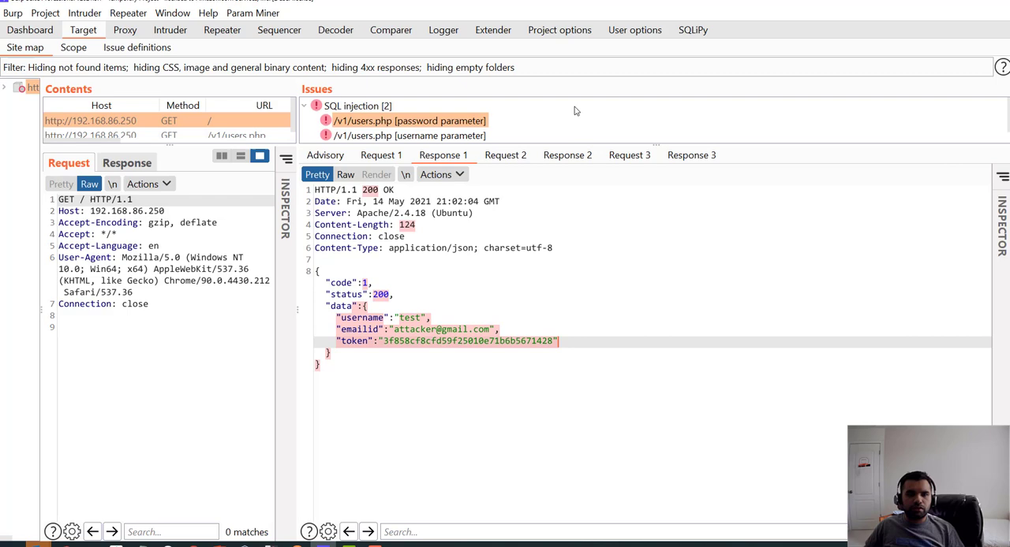
Set both users.php SQL injection issues, password and username, to Certain confidence and restore the pane layout
{"action": "right_click", "coordinate": [415, 123]}
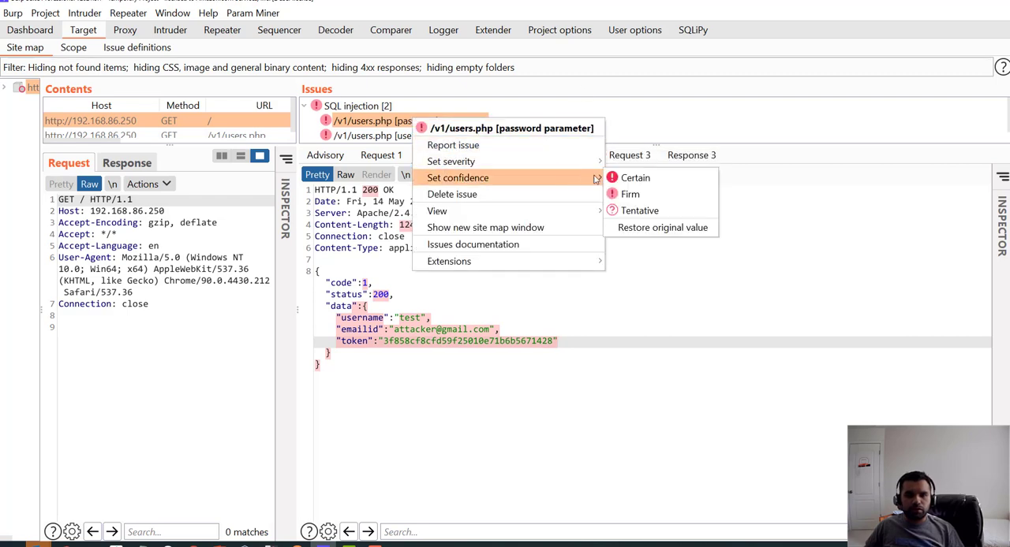
{"action": "left_click", "coordinate": [621, 177]}
{"action": "left_click", "coordinate": [400, 135]}
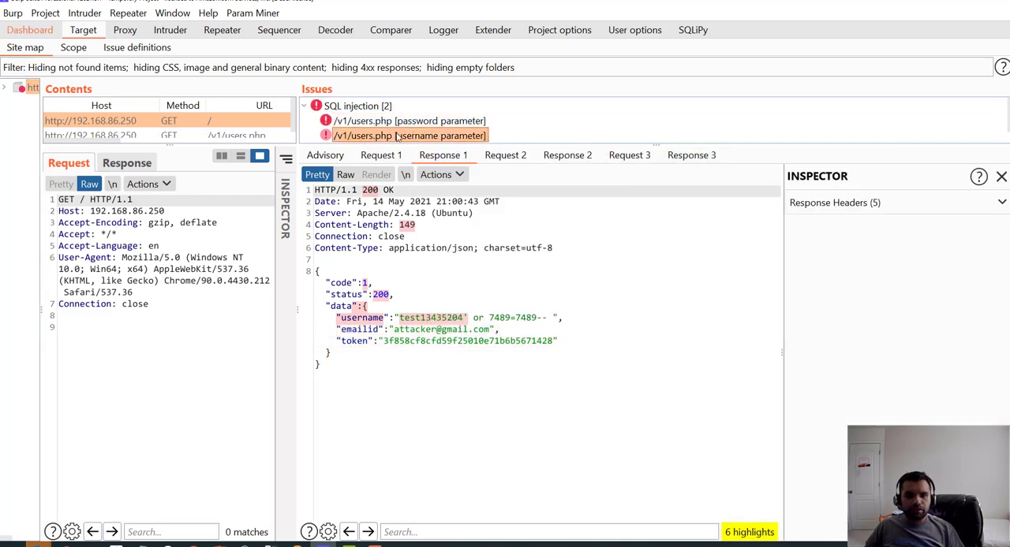
{"action": "right_click", "coordinate": [400, 135]}
{"action": "mouse_move", "coordinate": [441, 194]}
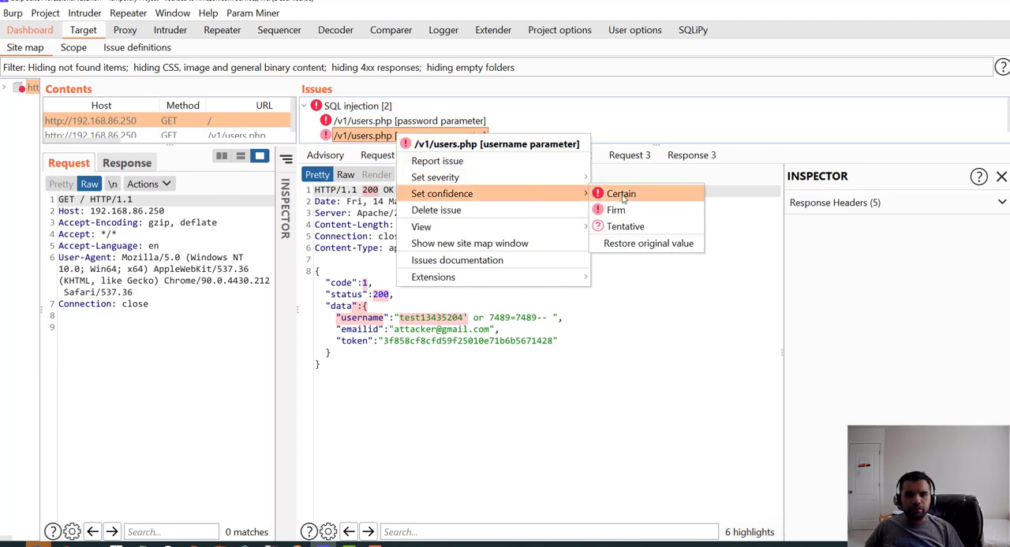
{"action": "left_click", "coordinate": [620, 193]}
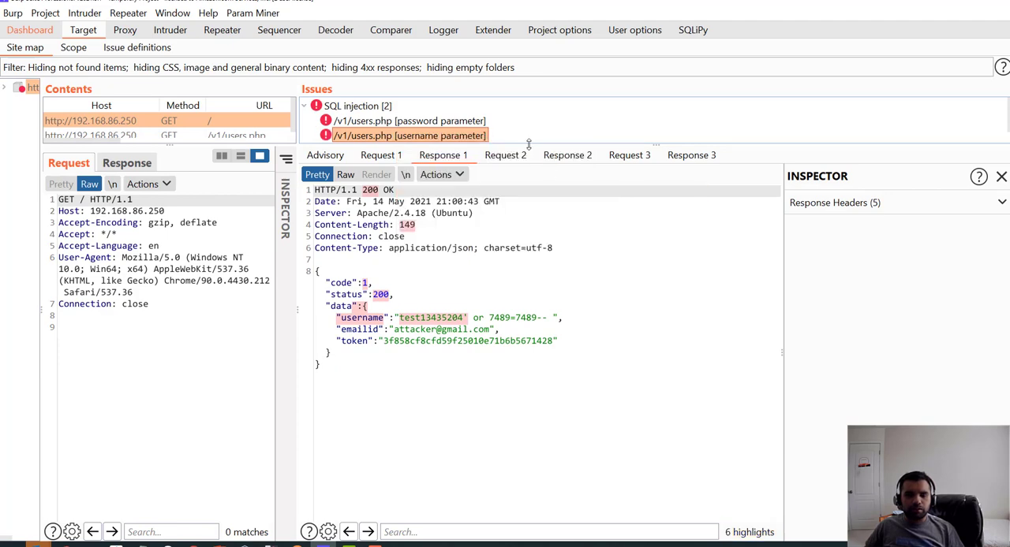
{"action": "left_click_drag", "start_coordinate": [529, 145], "coordinate": [544, 233]}
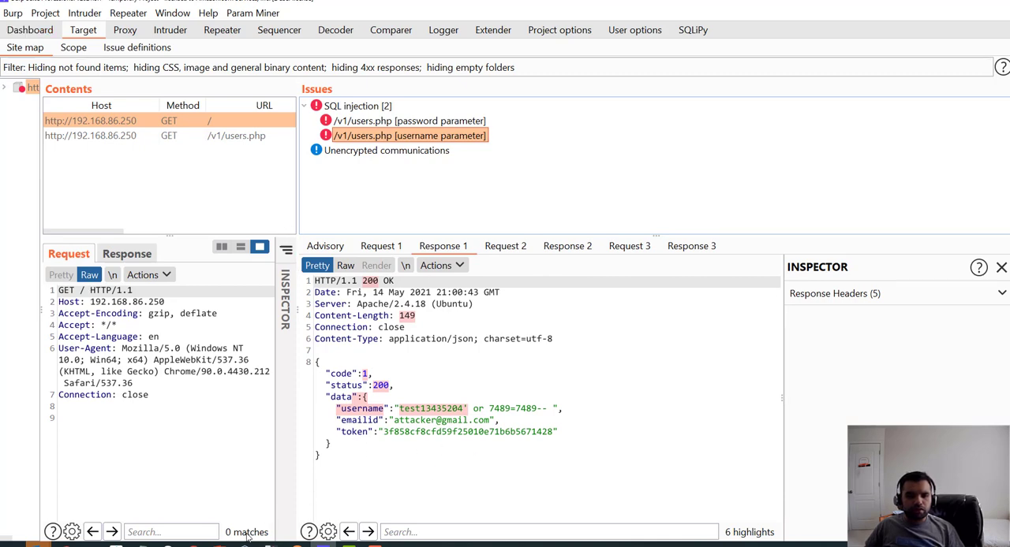
{"action": "left_click", "coordinate": [276, 497]}
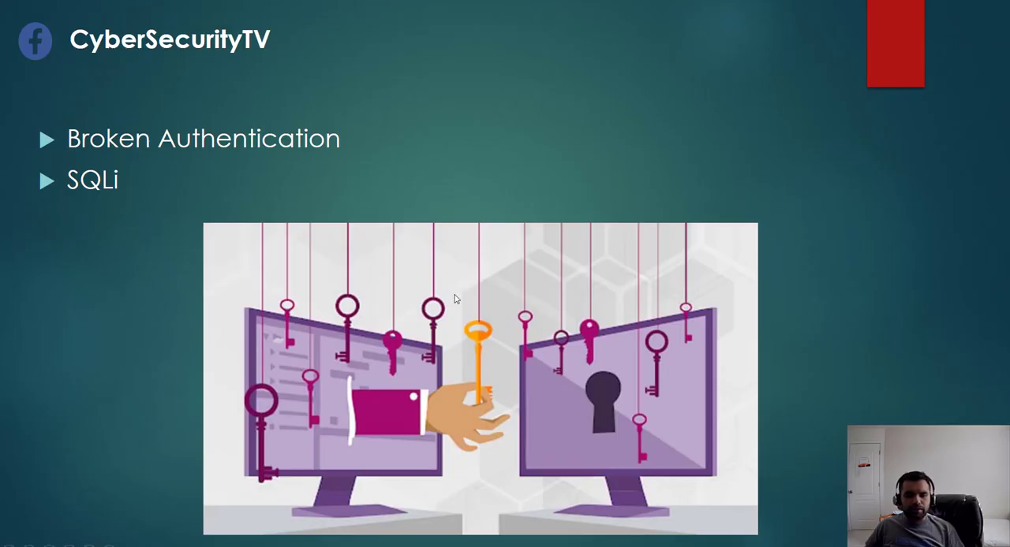